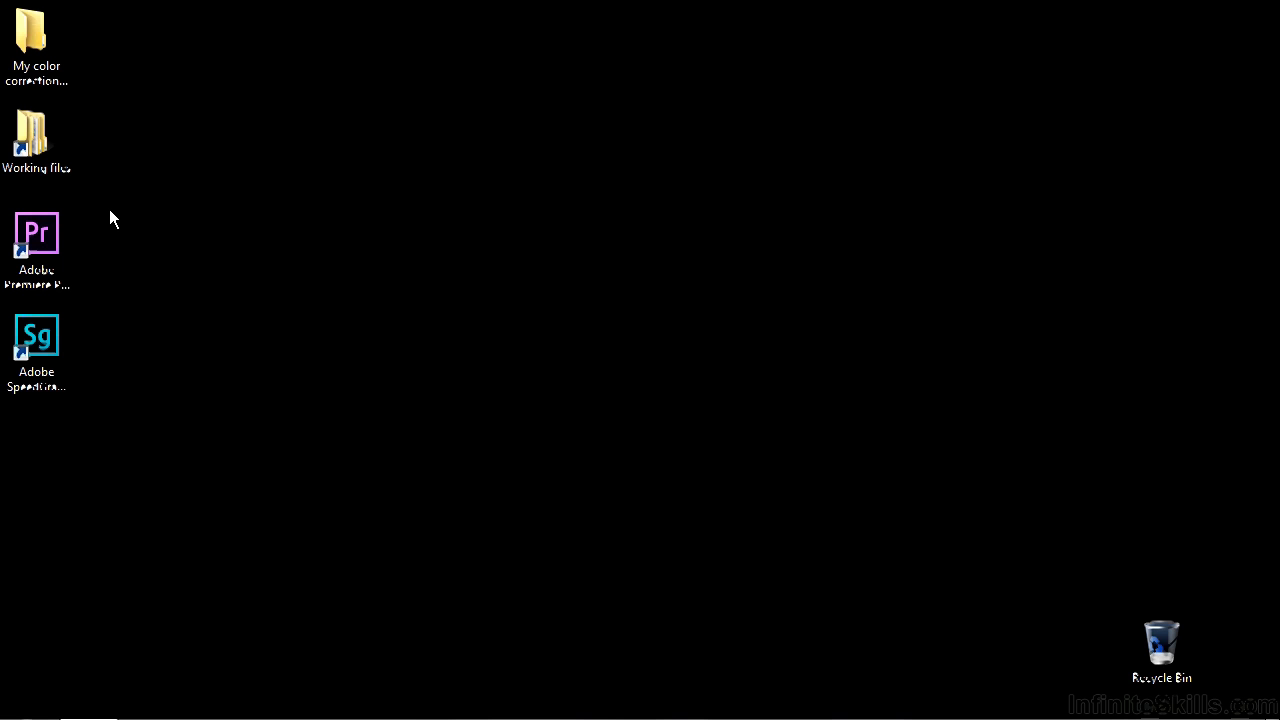
Step: Browse to Working files > Premiere Pro projects in Windows Explorer
double_click(54, 142)
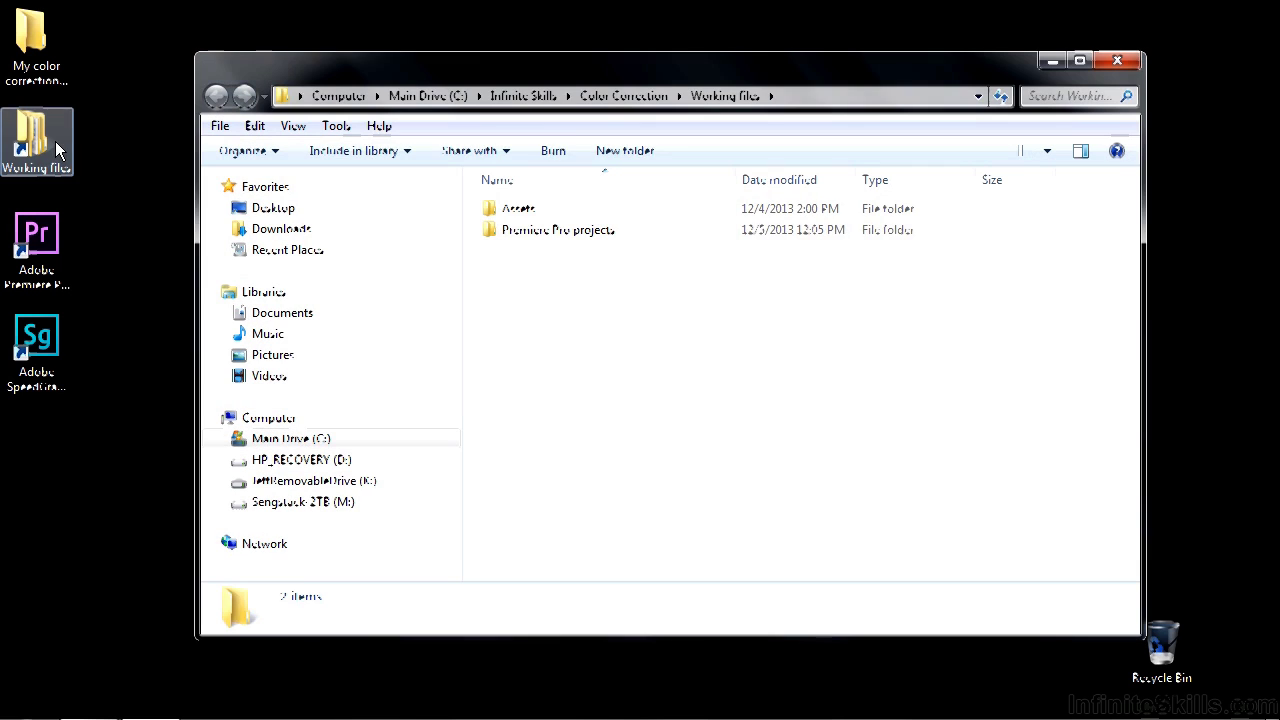
double_click(540, 229)
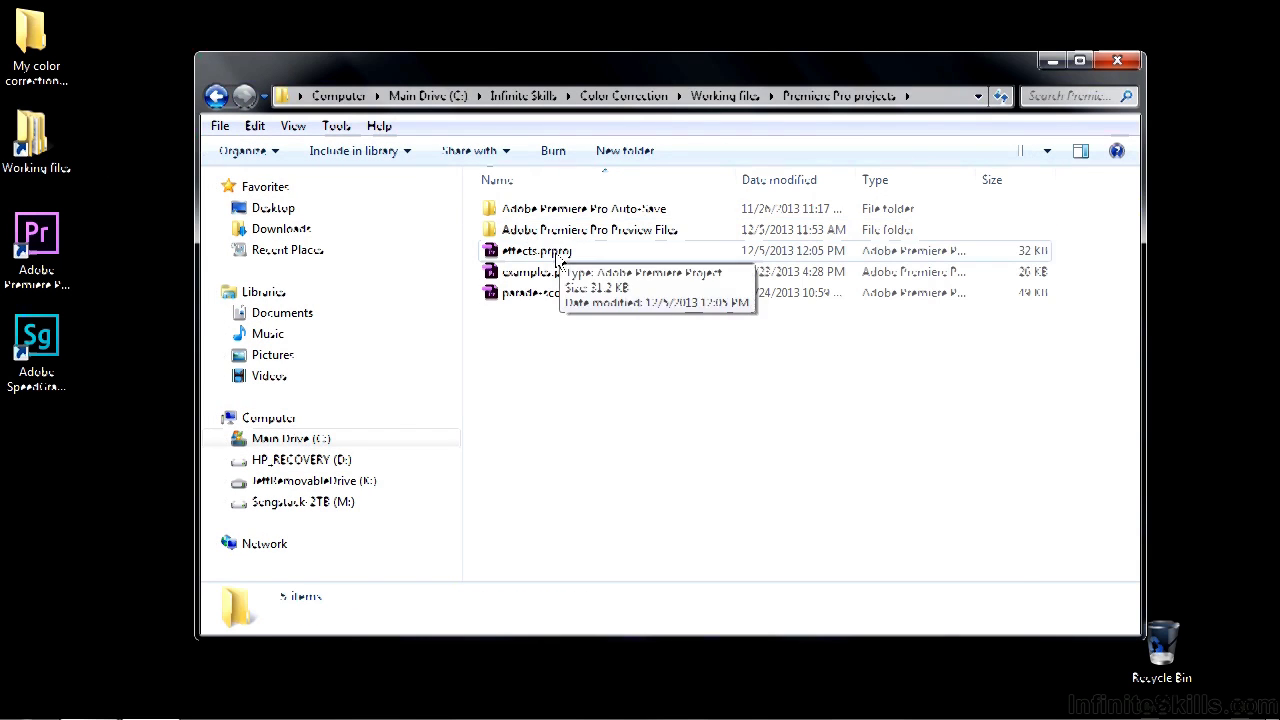
Step: Open effects.prproj and expand the Video Effects, Color Correction and Adjust folders in the Effects panel
double_click(563, 254)
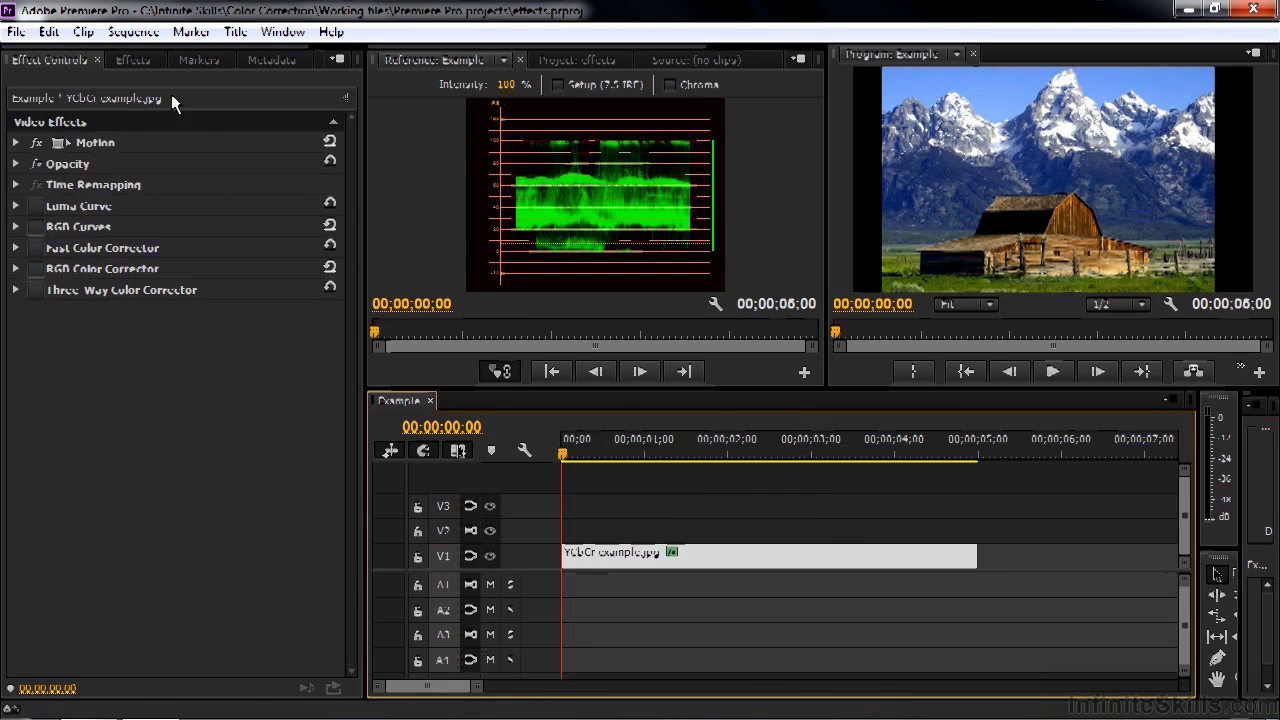
left_click(132, 60)
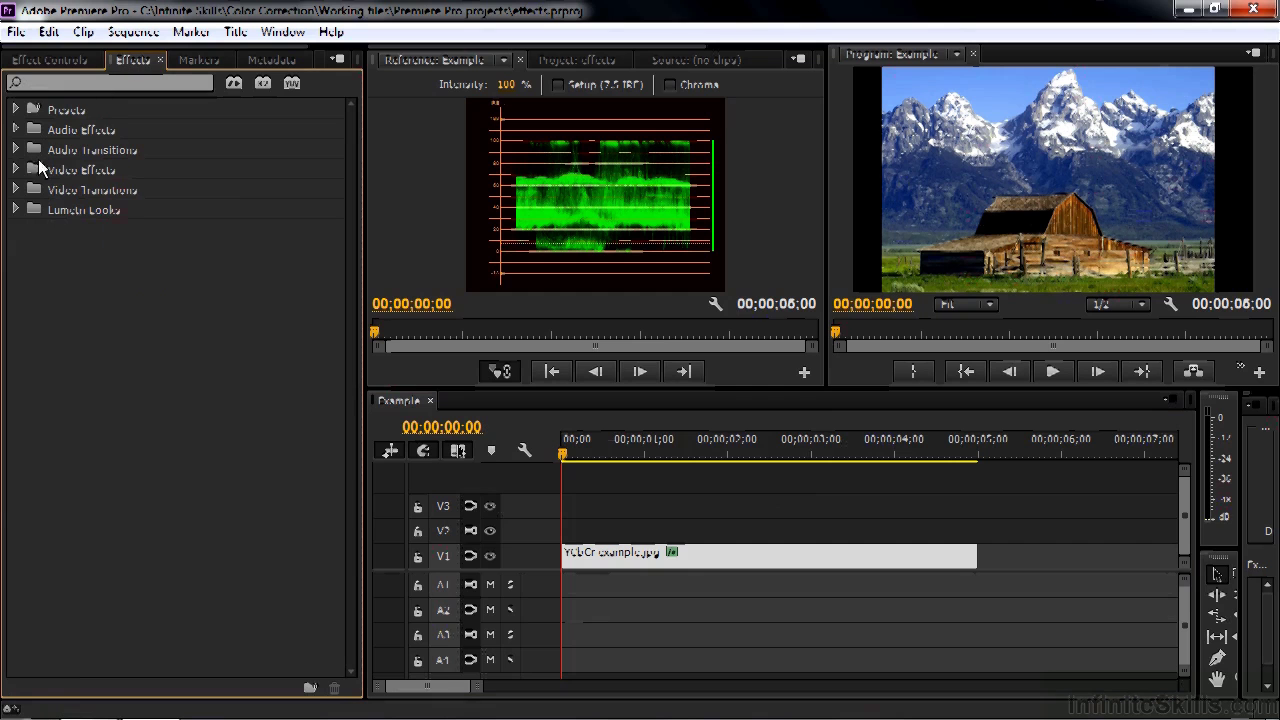
left_click(16, 171)
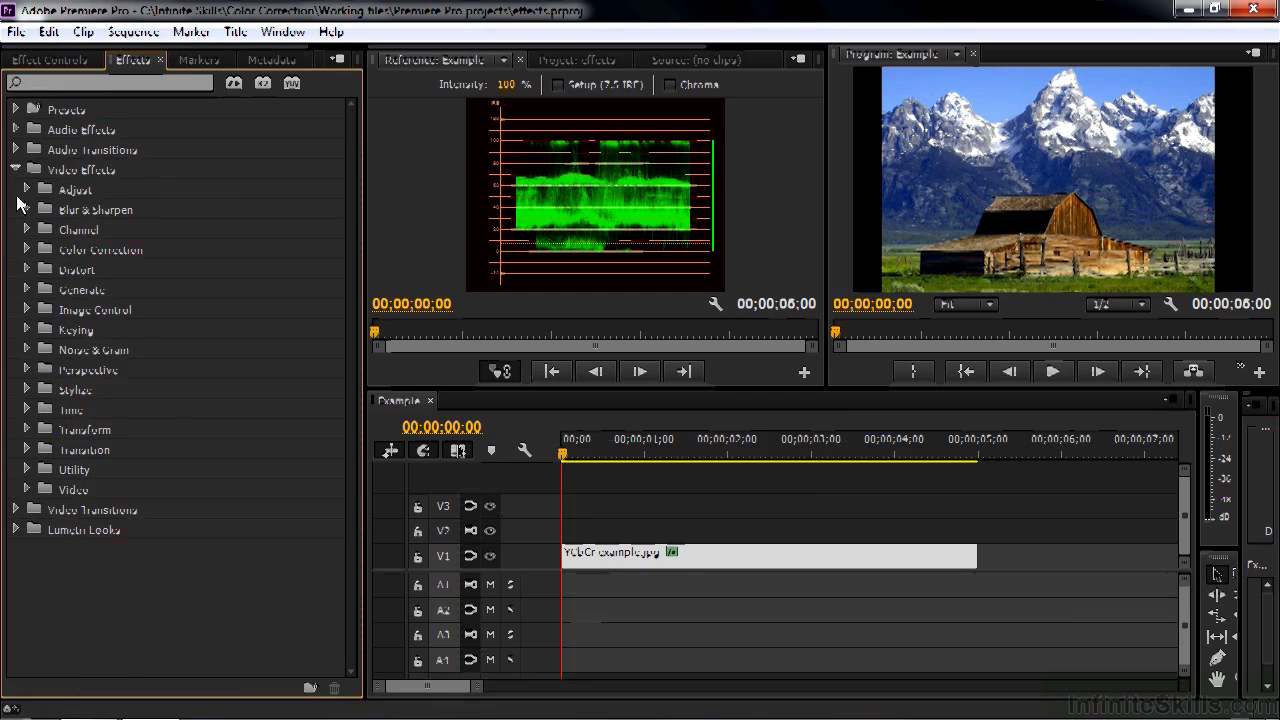
left_click(26, 249)
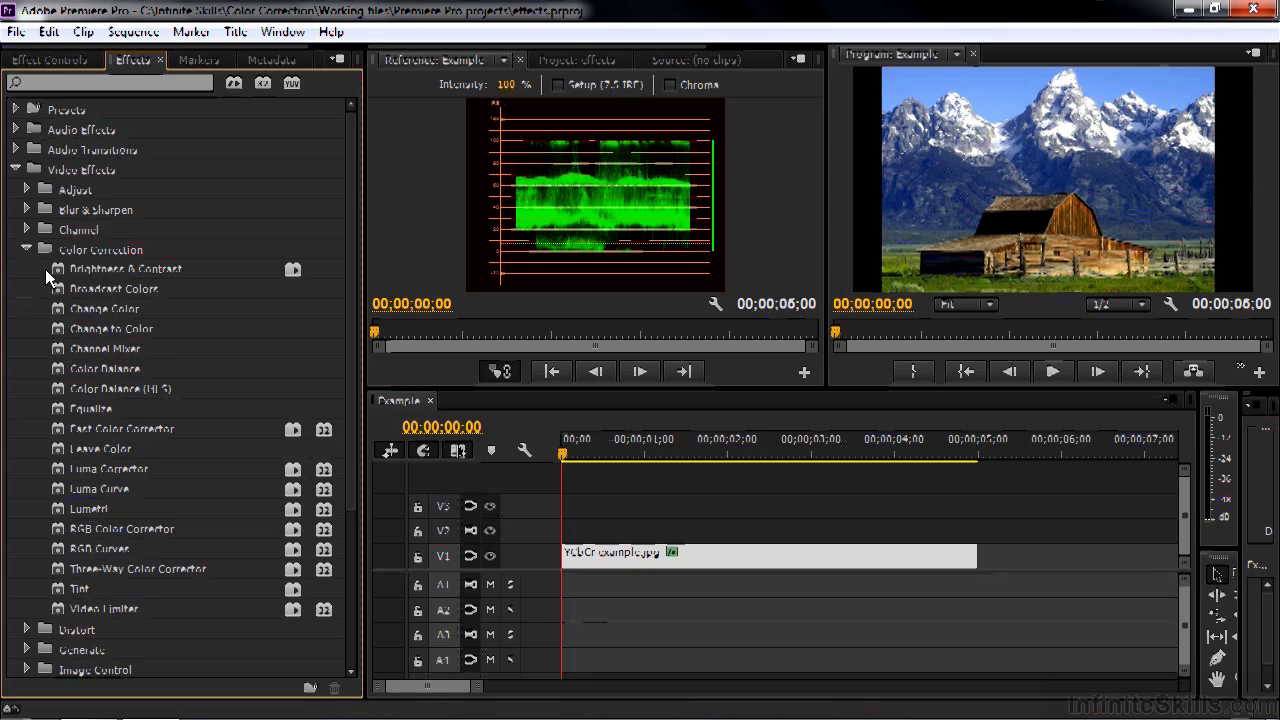
left_click(27, 189)
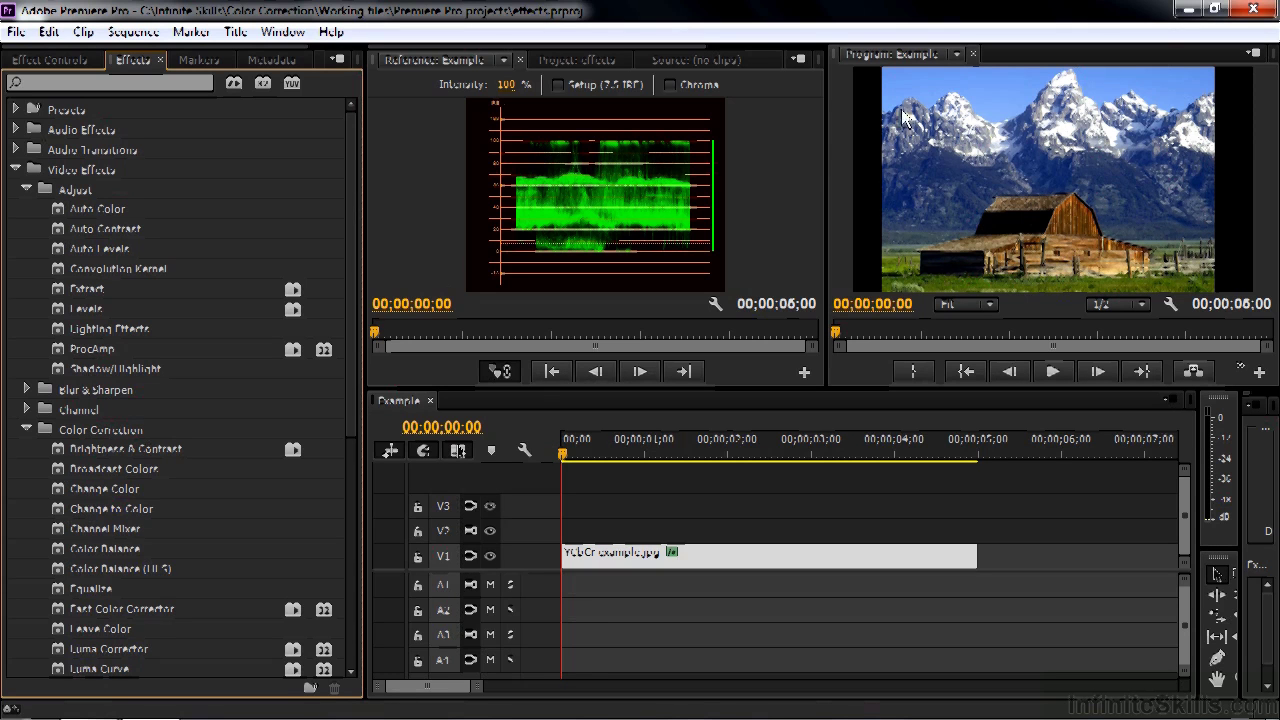
Step: Minimize Premiere Pro and open PPRoColorCorrectionFX.pdf from Working files > Assets
left_click(1184, 12)
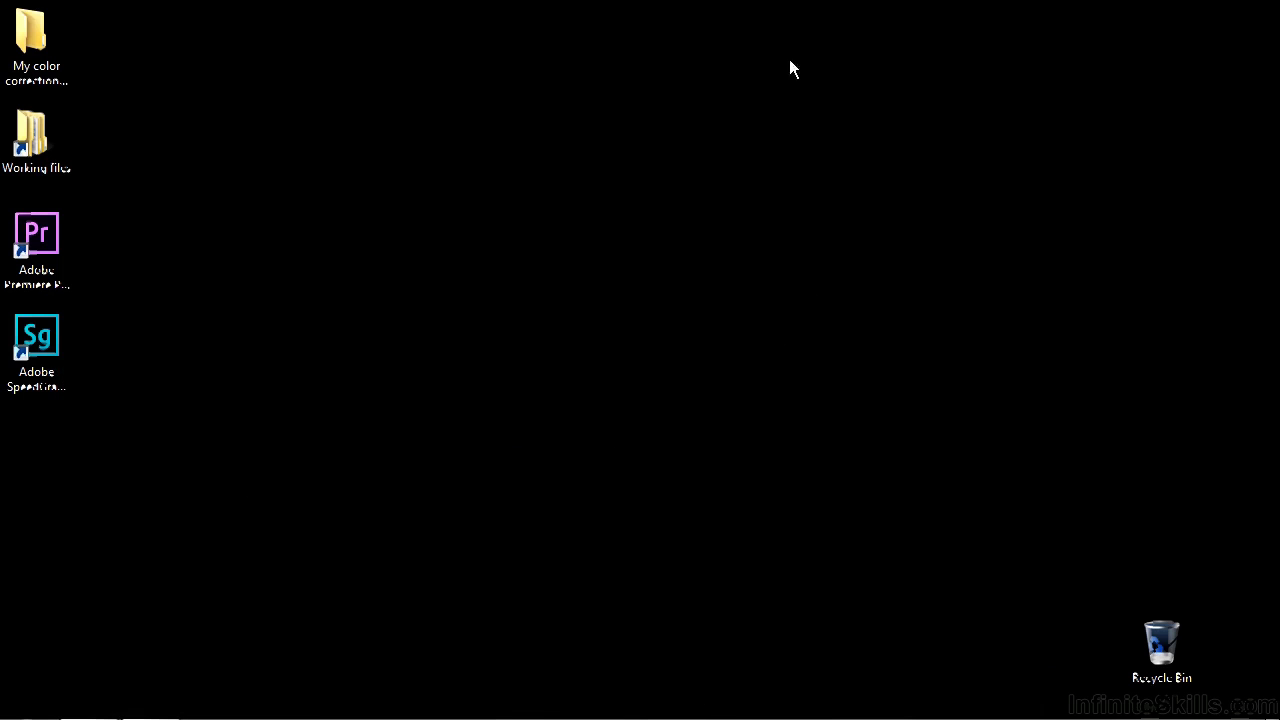
double_click(30, 135)
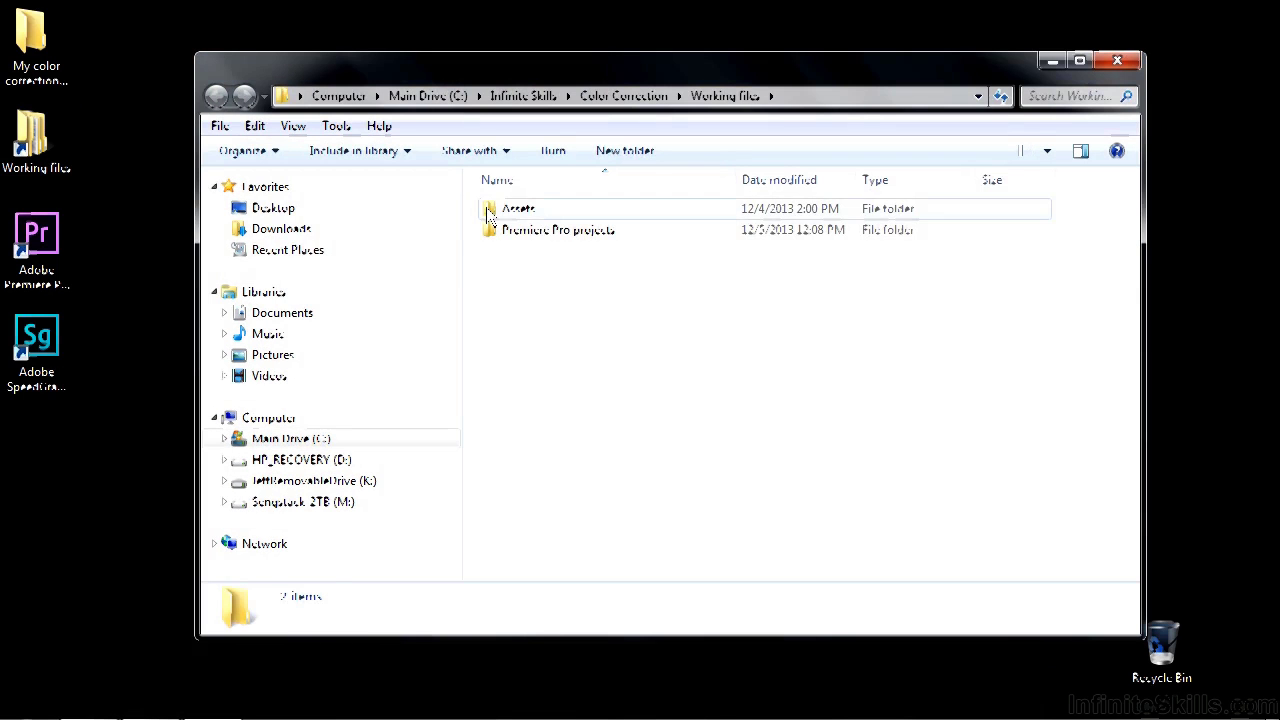
double_click(494, 212)
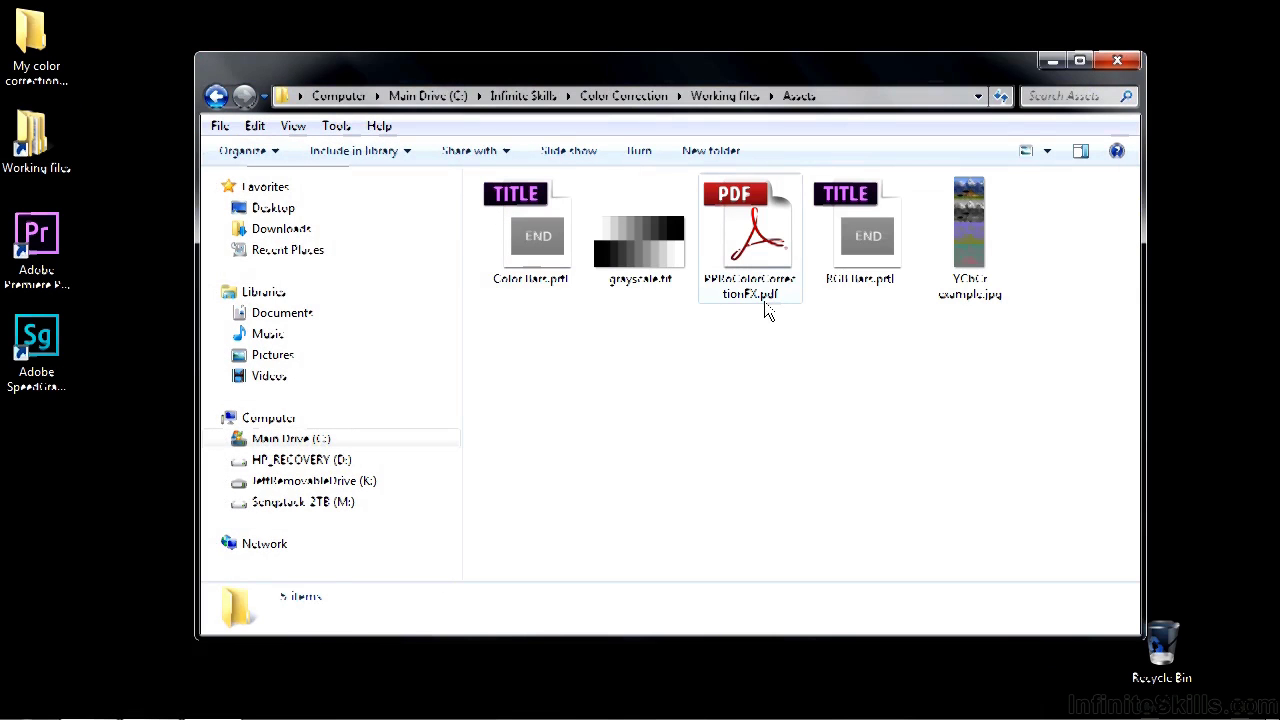
double_click(768, 260)
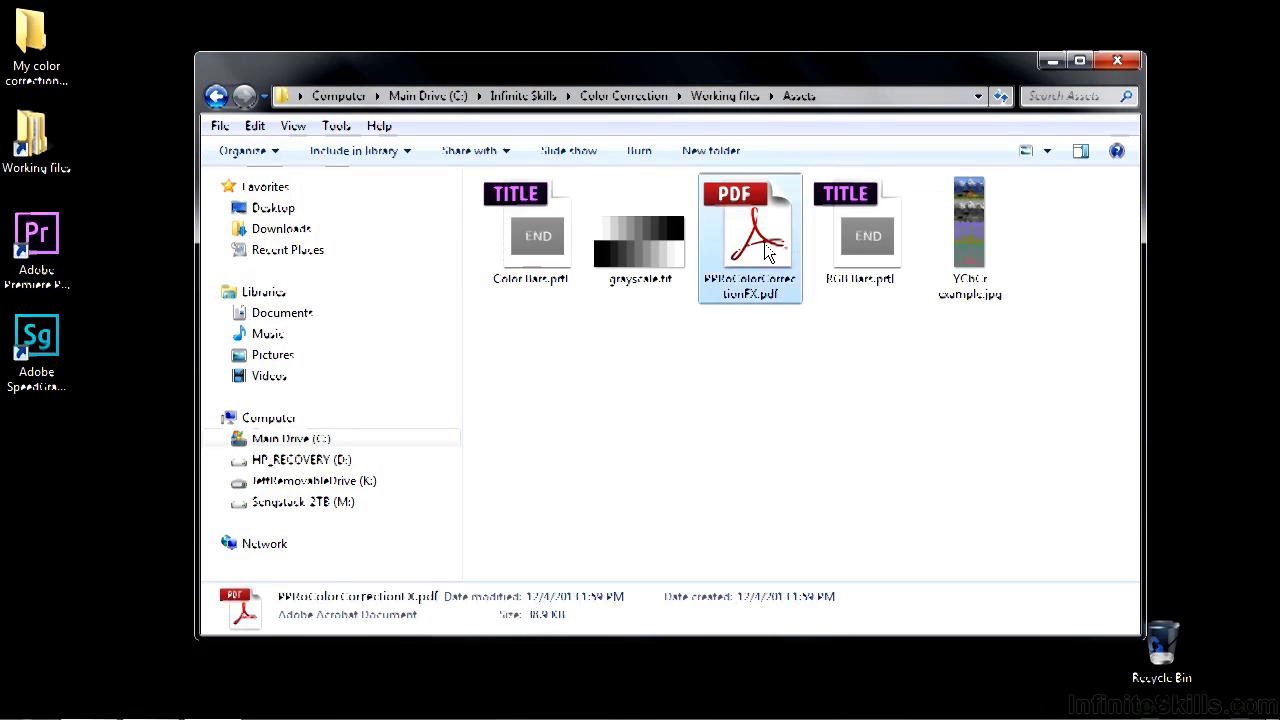
Step: Zoom the PDF to 100% and scroll to the Recommended color correction effects list
left_click(348, 98)
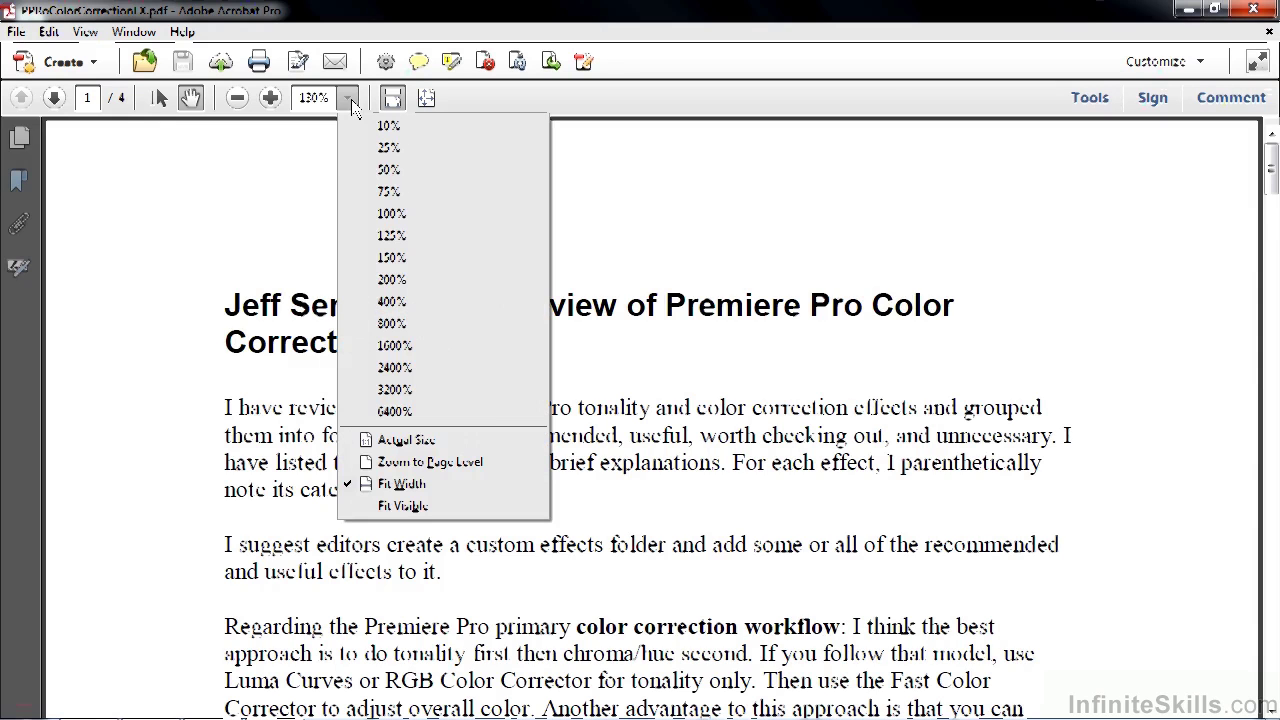
left_click(405, 212)
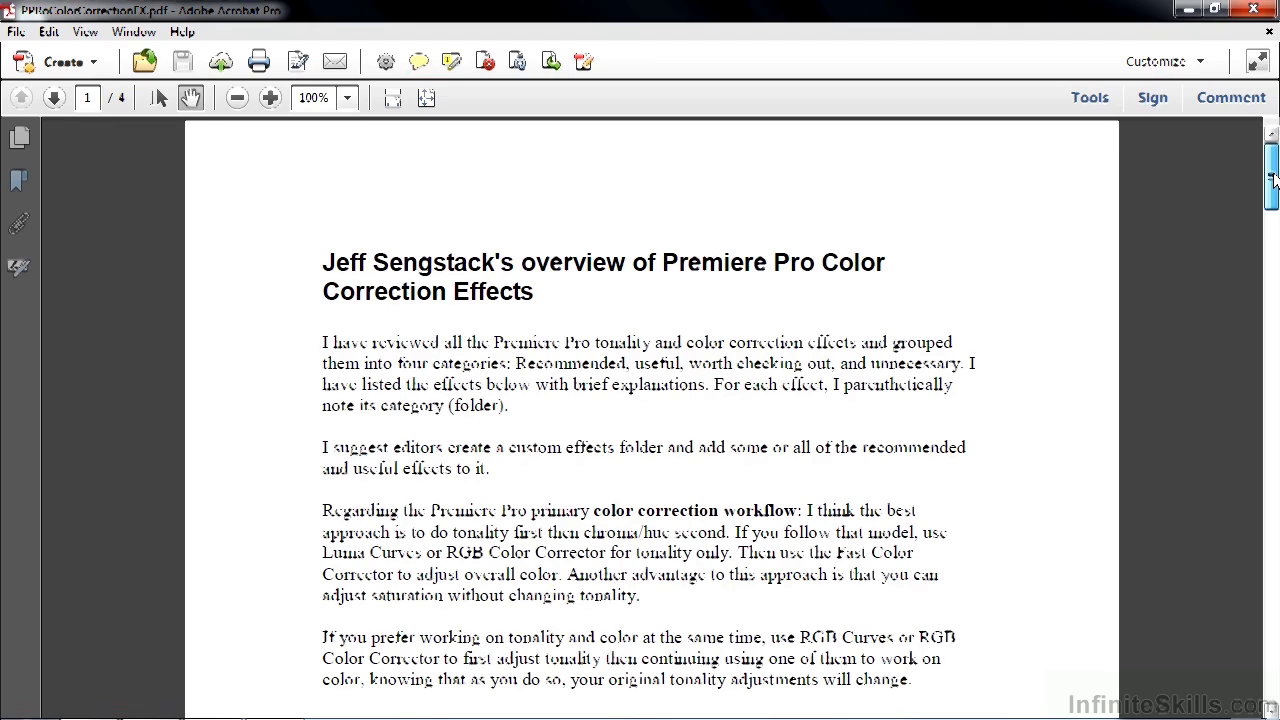
left_click_drag(1272, 175, 1272, 246)
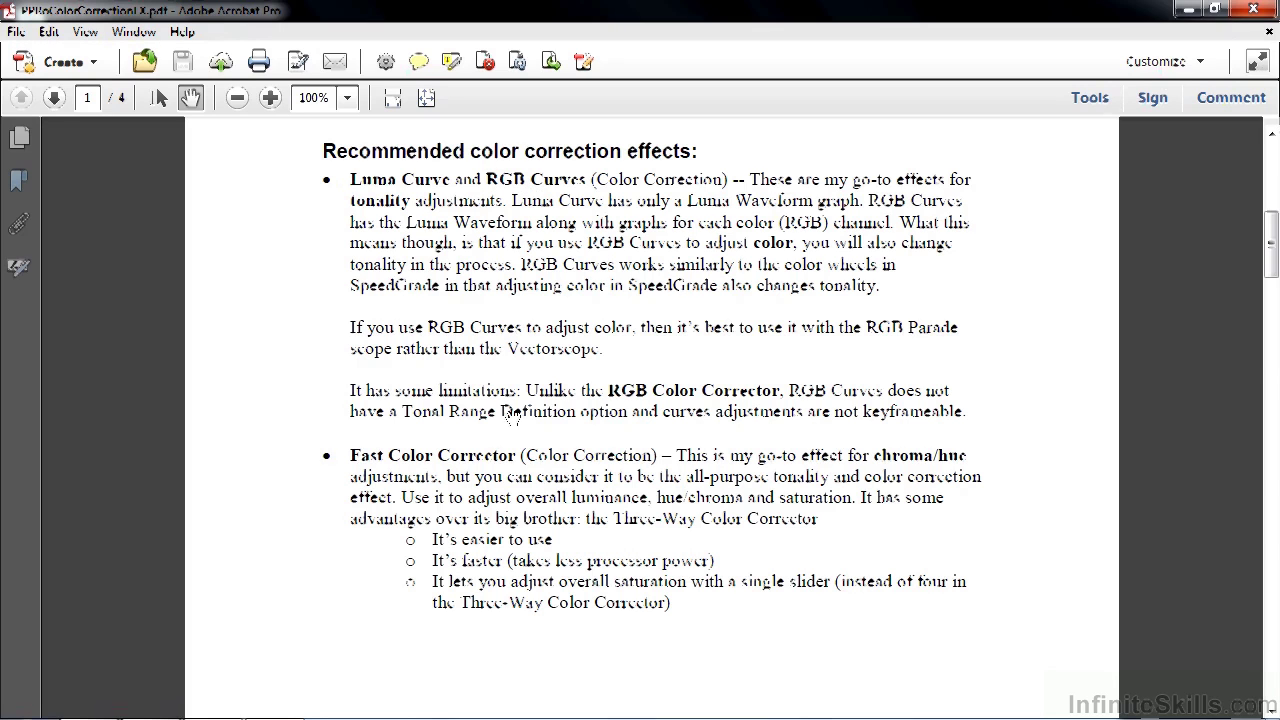
left_click_drag(1270, 250, 1270, 288)
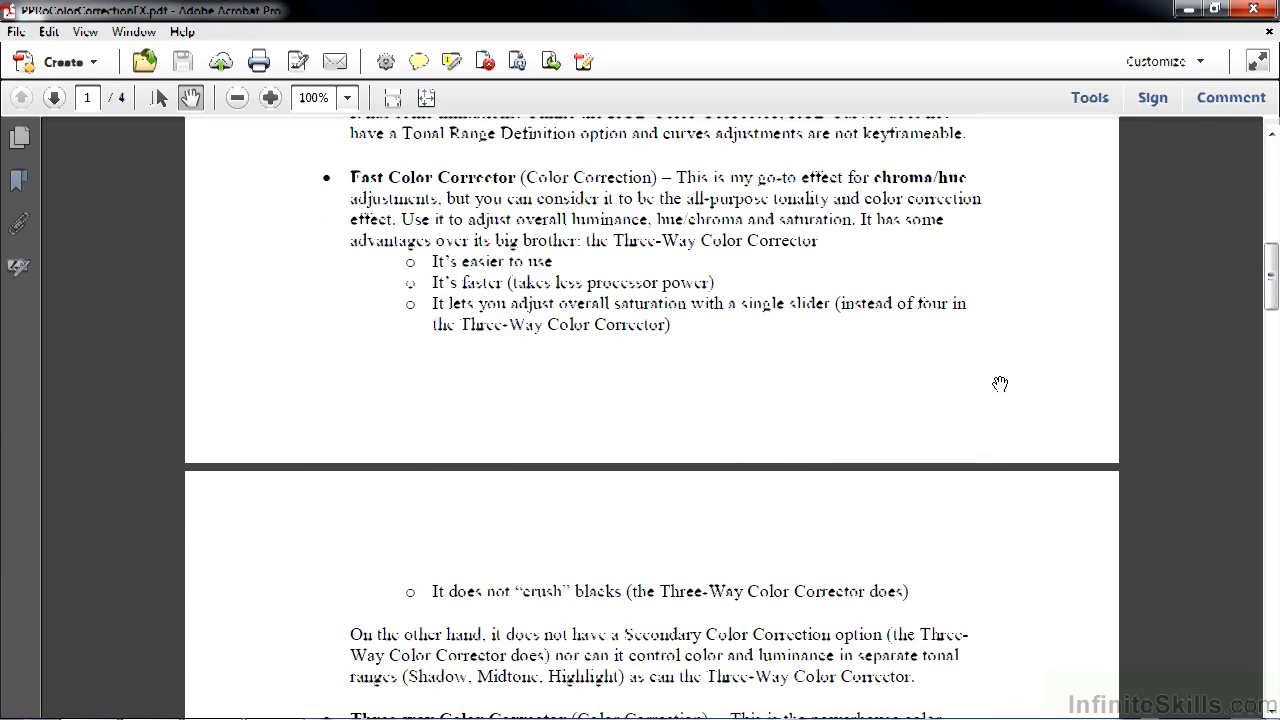
Step: Scroll through page 2 to the Useful effects list showing Change to Color, Crop and Leave Color
left_click_drag(1273, 295, 1273, 355)
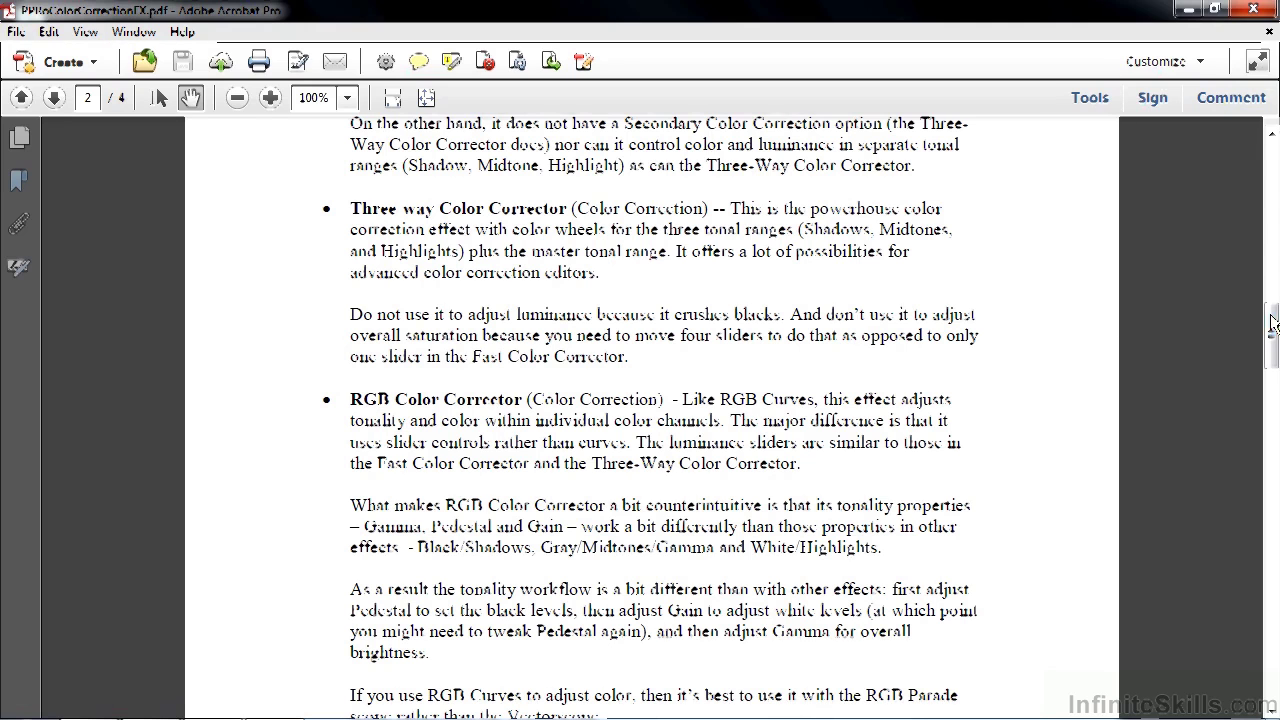
left_click_drag(1270, 326, 1273, 404)
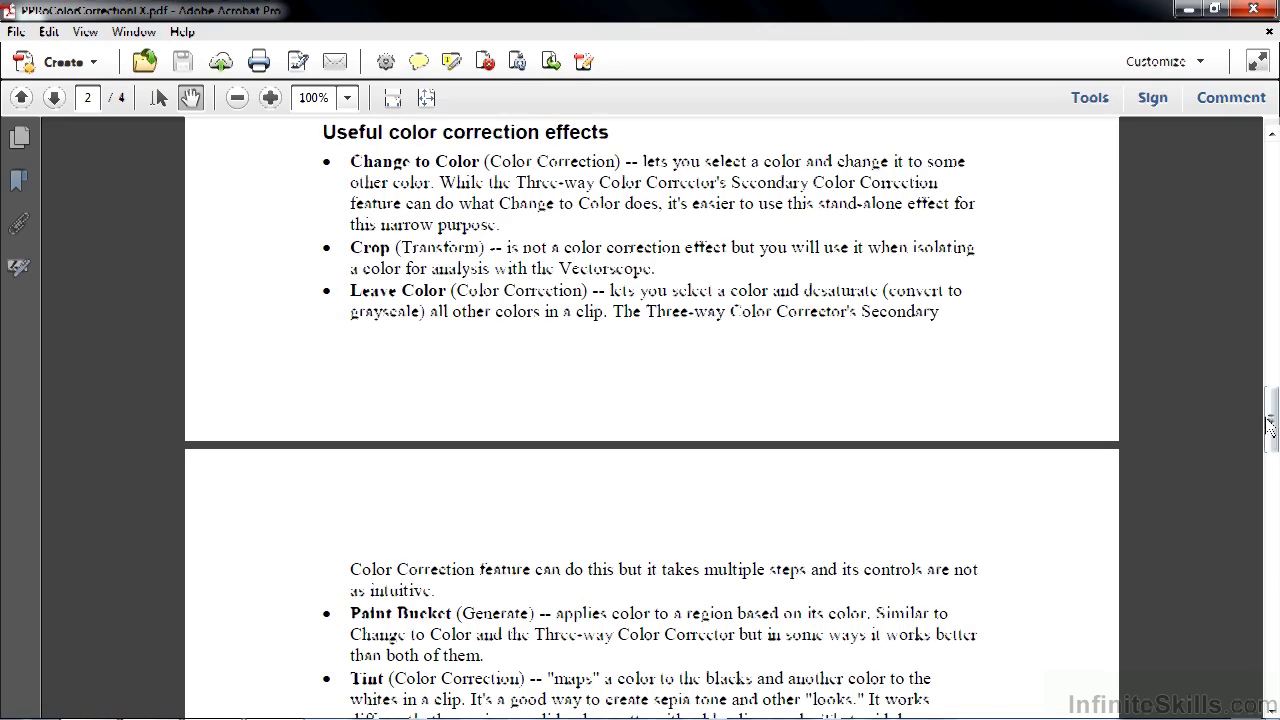
Step: Scroll onto page 3 to the Three effects worth checking out section
left_click_drag(1272, 423, 1272, 461)
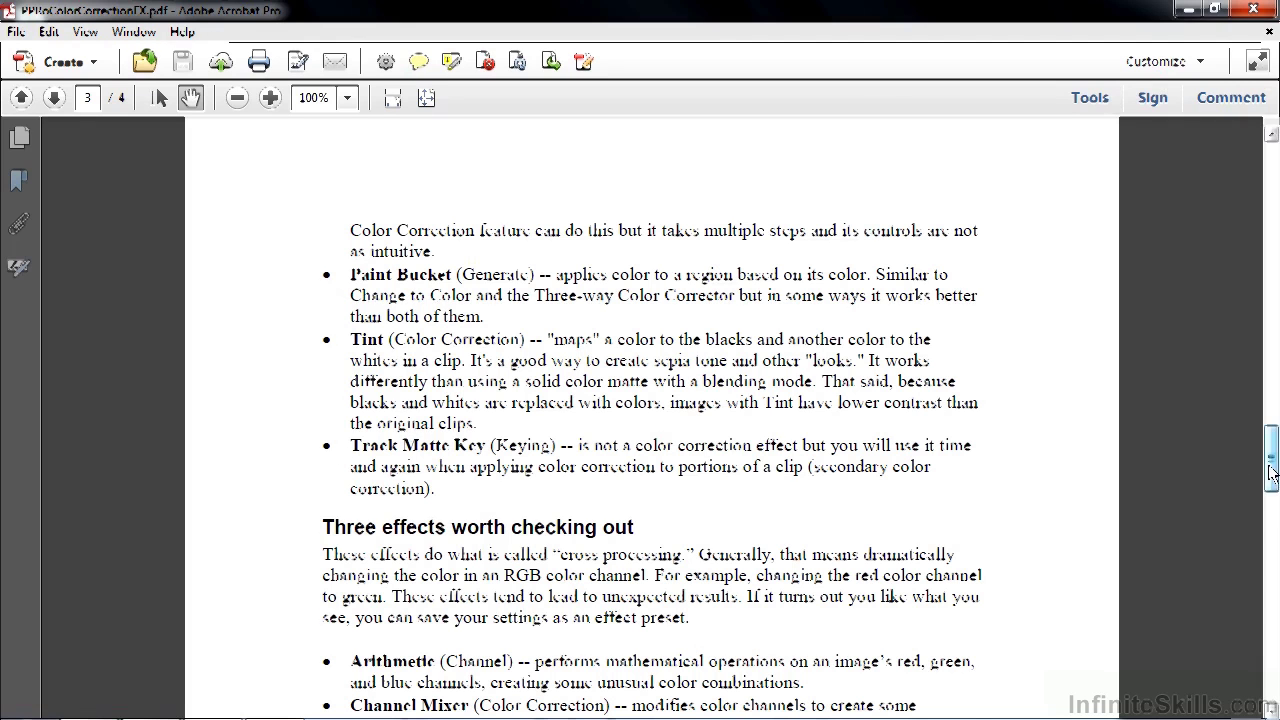
left_click_drag(1272, 470, 1272, 514)
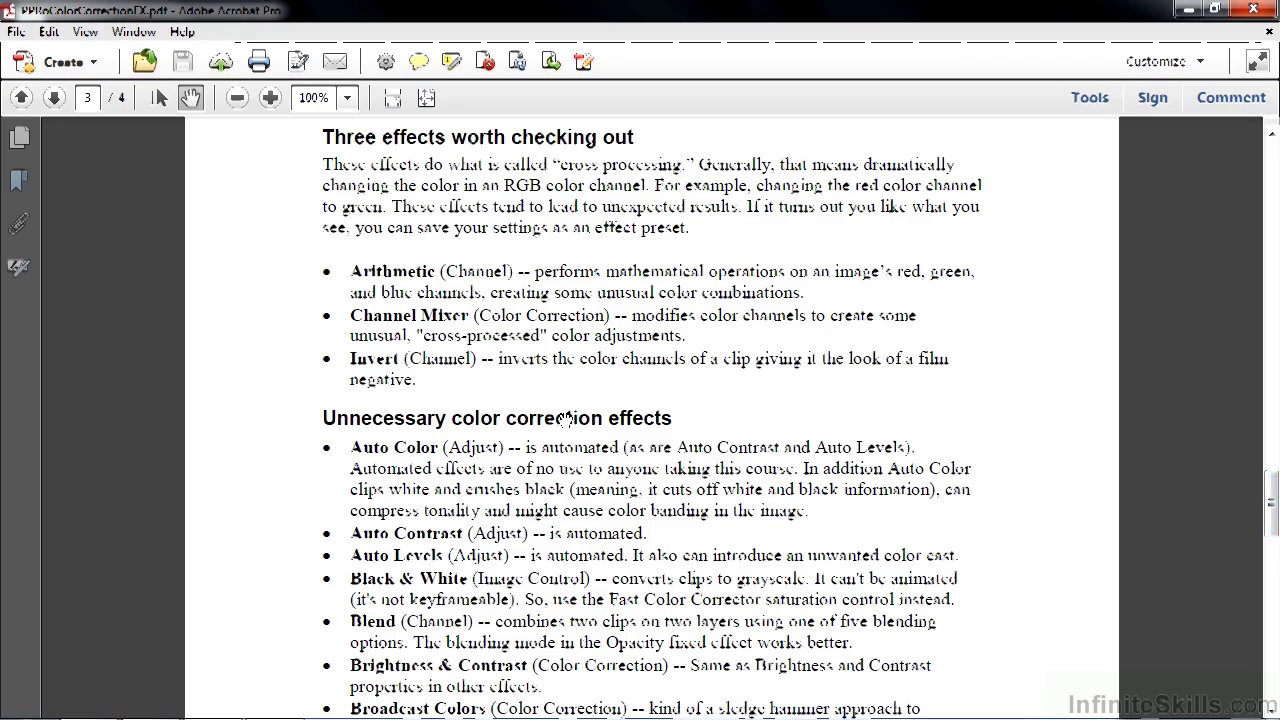
Step: Scroll to the end of the Unnecessary effects list, then Alt+Tab back to Premiere Pro
mouse_move(1272, 497)
left_mouse_down()
mouse_move(1273, 550)
mouse_move(1273, 468)
mouse_move(1273, 532)
mouse_move(1273, 515)
left_mouse_up()
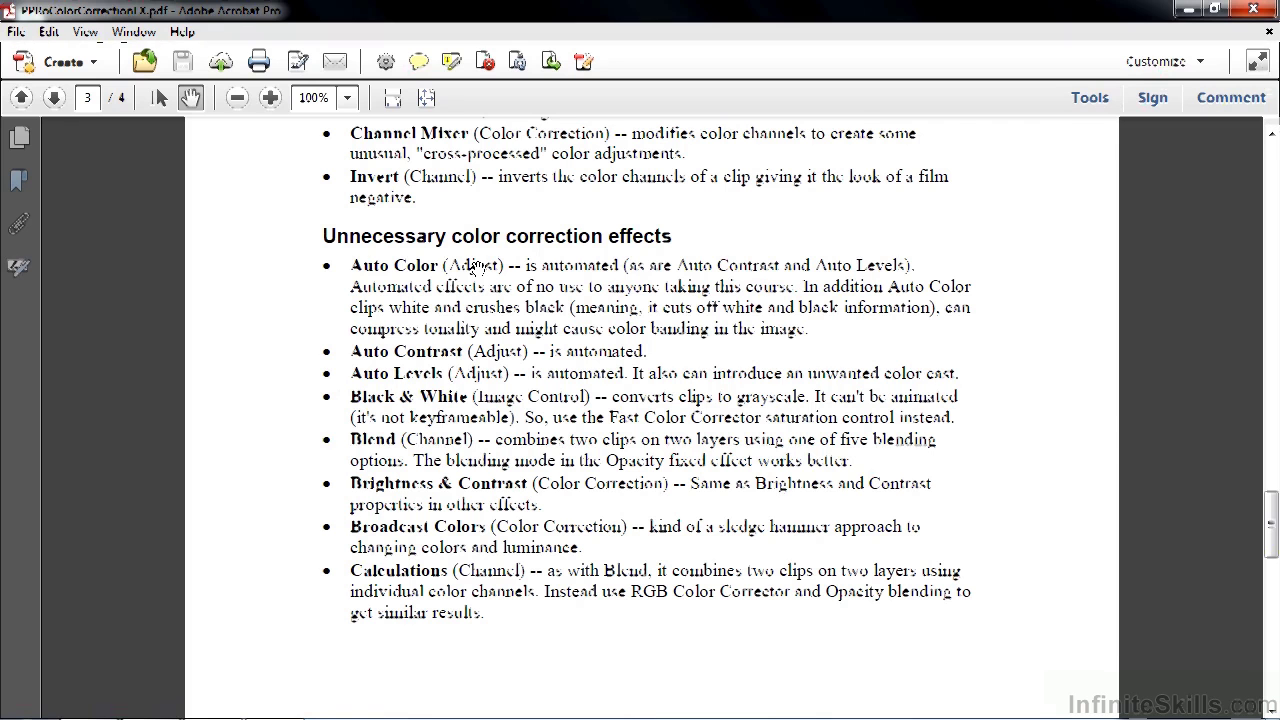
key("alt+Tab")
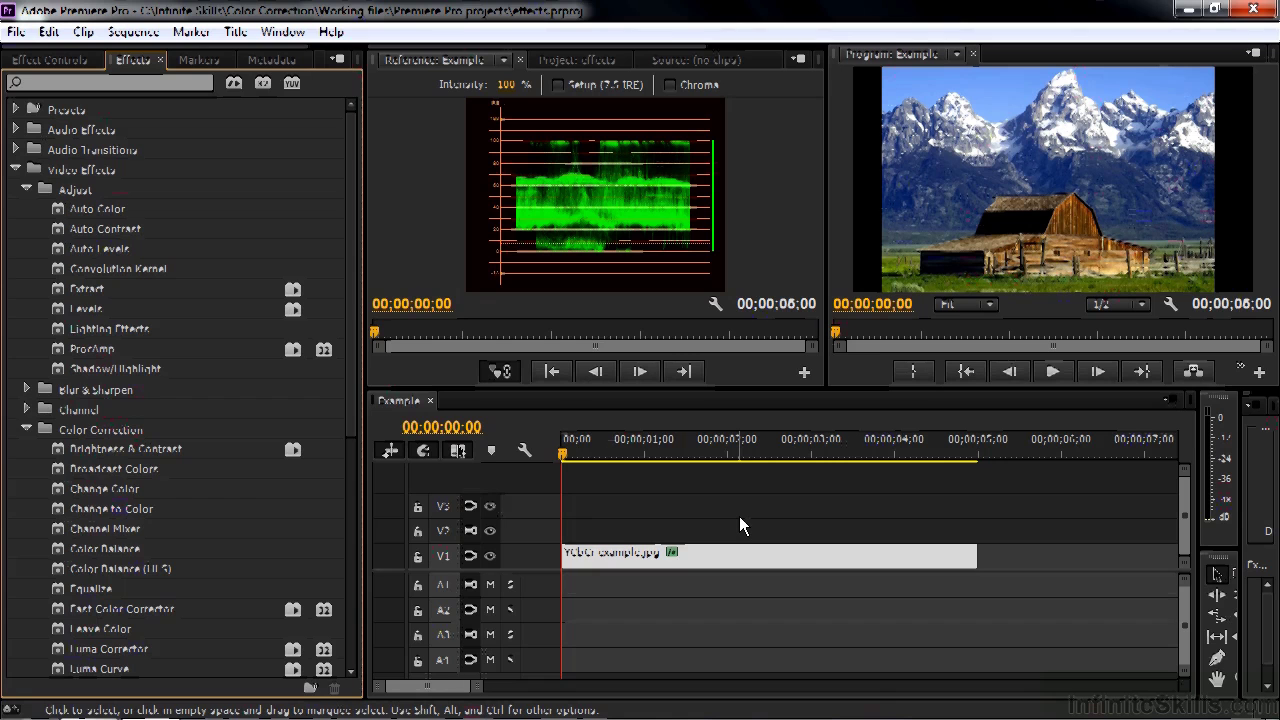
Step: Show Effect Controls for YCbCr example.jpg and expand Luma Curve to reveal its curve graph
left_click(45, 59)
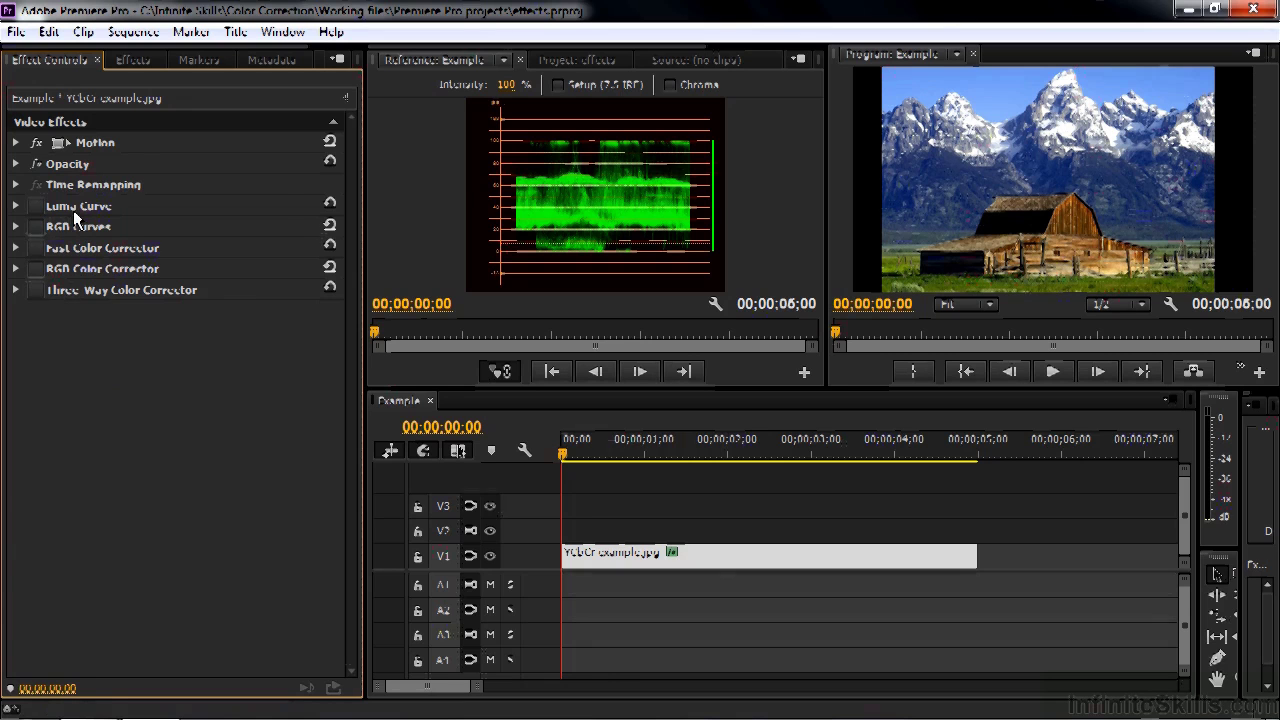
left_click(15, 205)
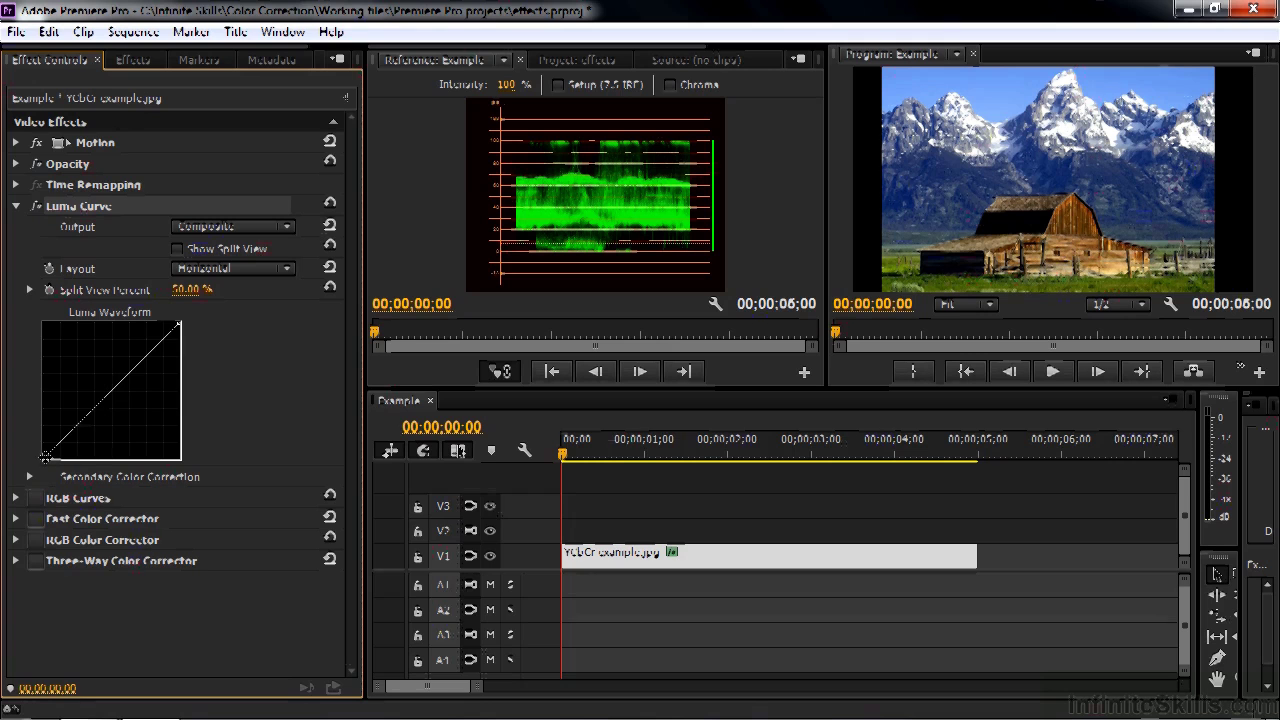
Step: Experiment with the Luma Curve: shift the black and white points, then bend it into an S-curve
left_click_drag(42, 456, 62, 456)
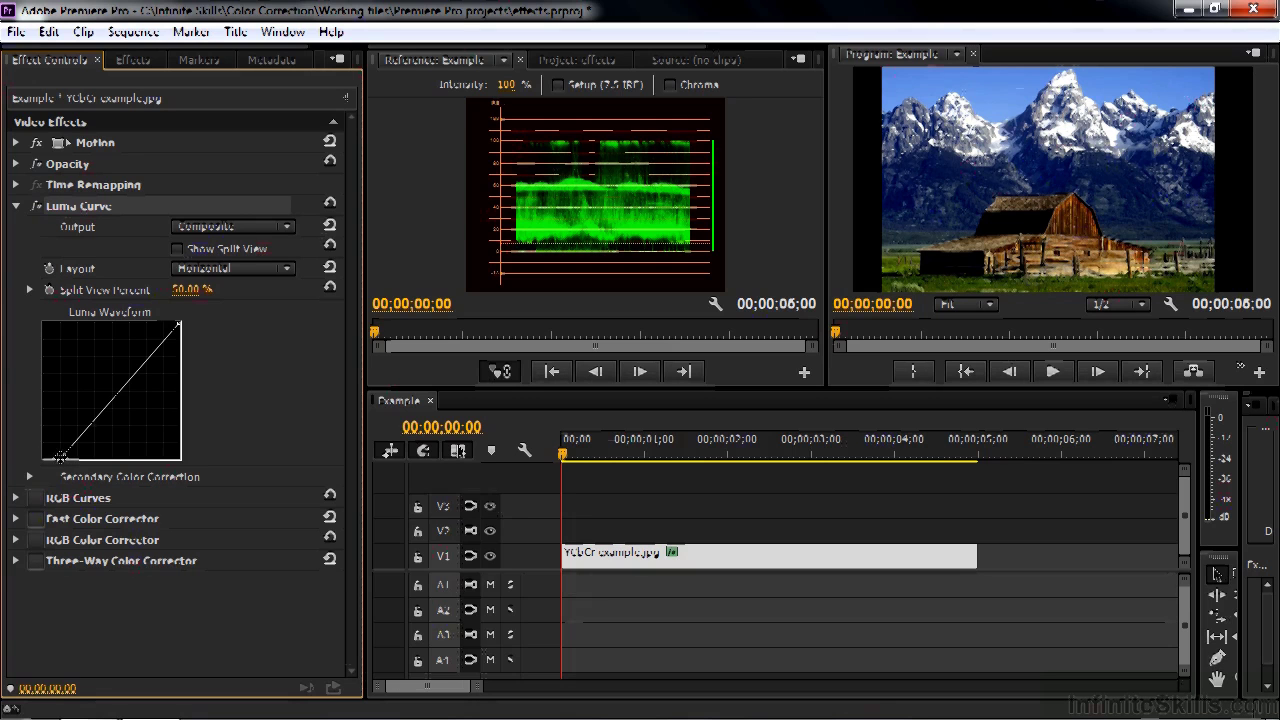
mouse_move(61, 452)
left_mouse_down()
mouse_move(41, 457)
mouse_move(37, 432)
mouse_move(41, 459)
left_mouse_up()
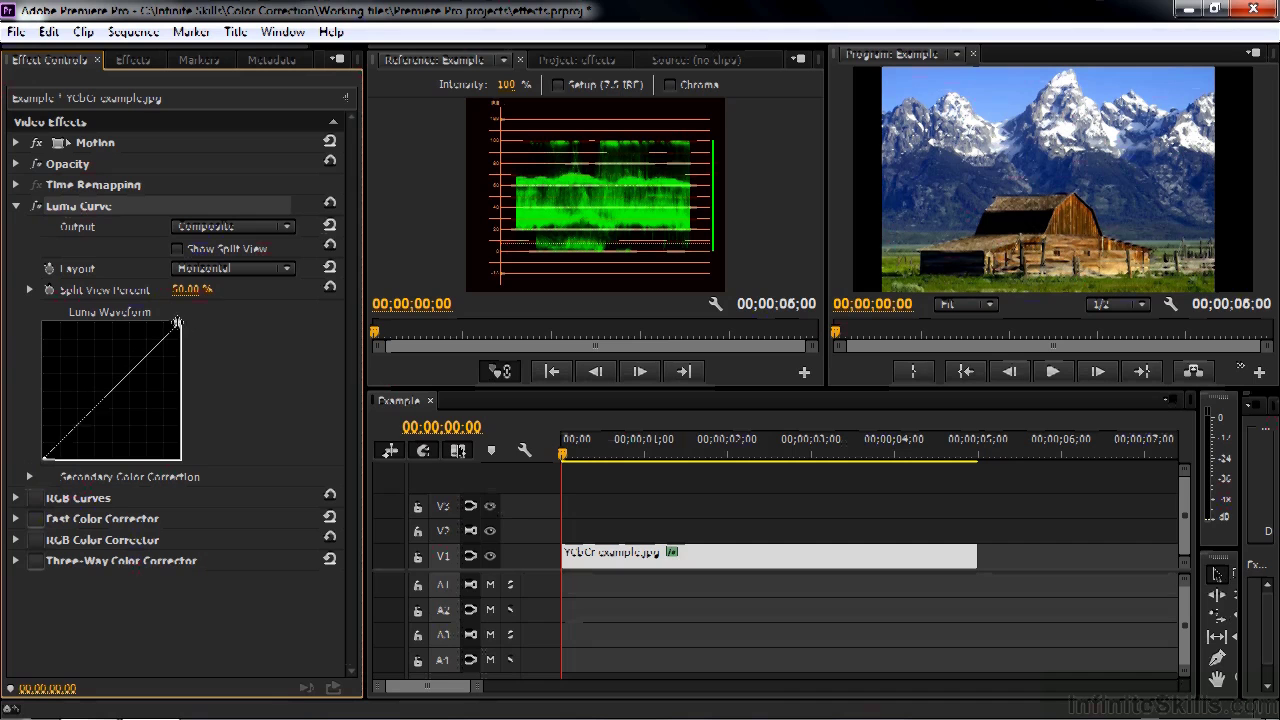
mouse_move(177, 322)
left_mouse_down()
mouse_move(157, 316)
mouse_move(179, 318)
mouse_move(182, 351)
mouse_move(180, 322)
left_mouse_up()
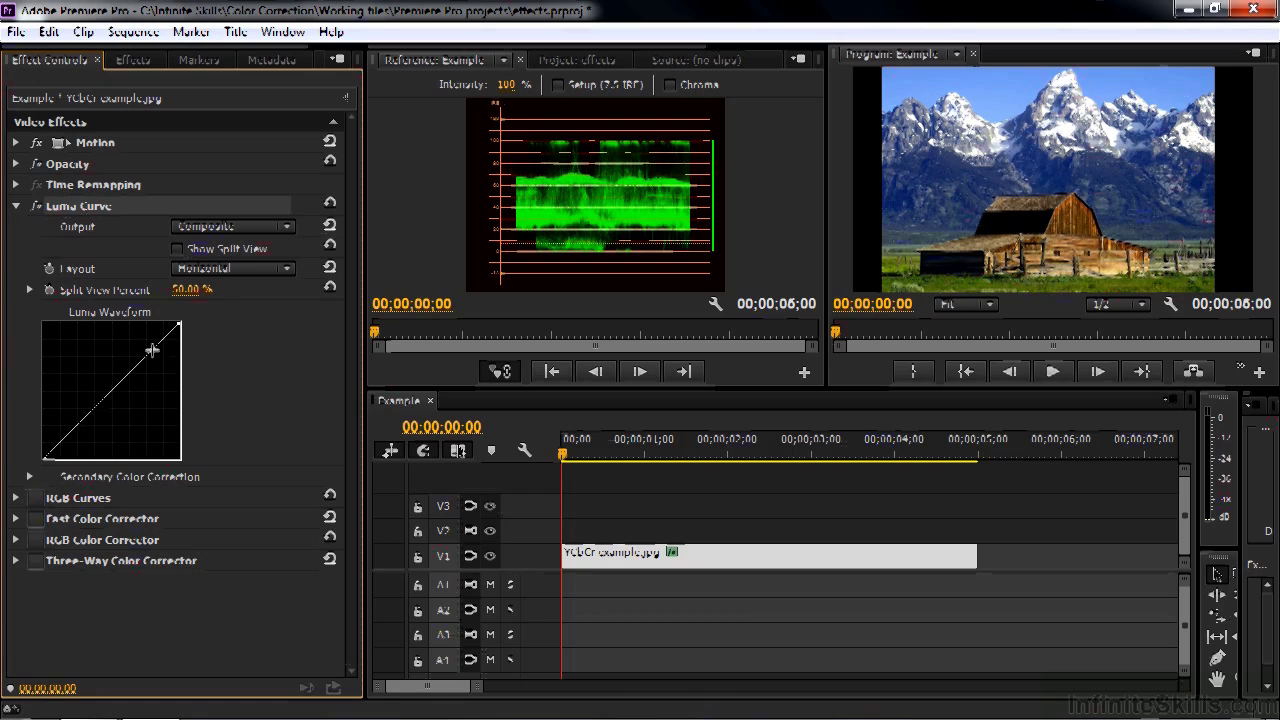
left_click_drag(151, 350, 149, 345)
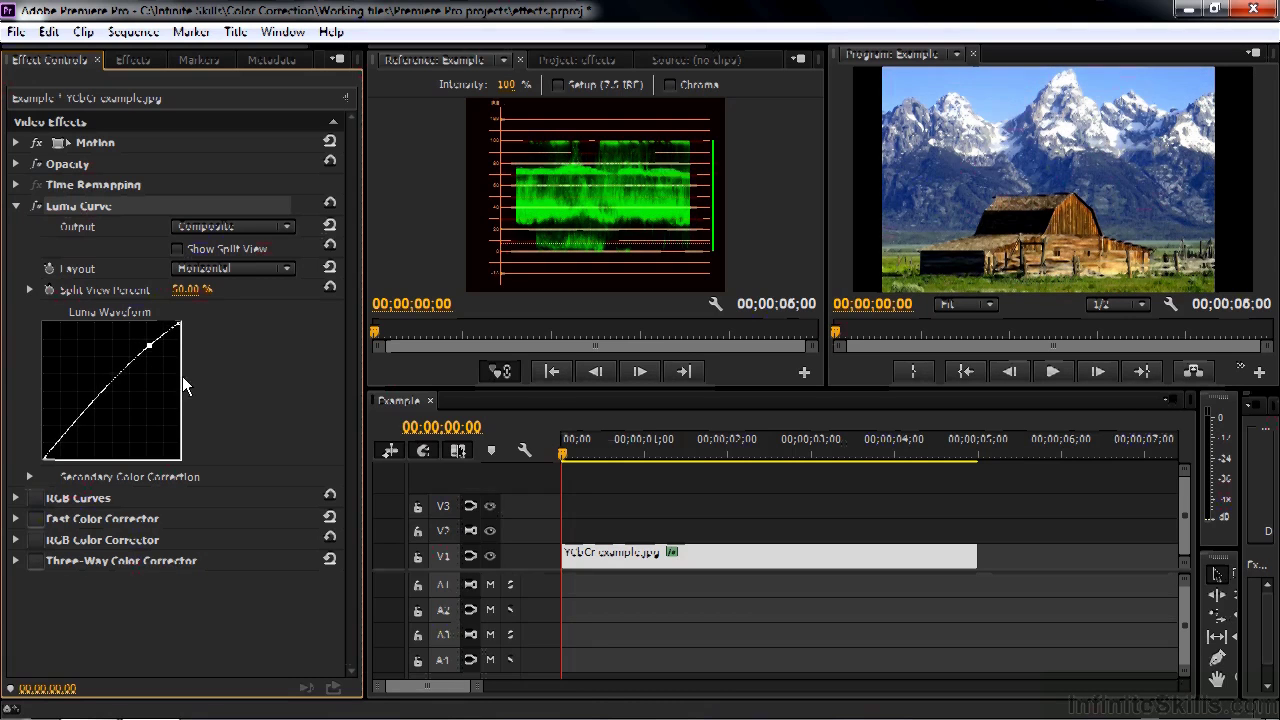
left_click_drag(67, 427, 72, 435)
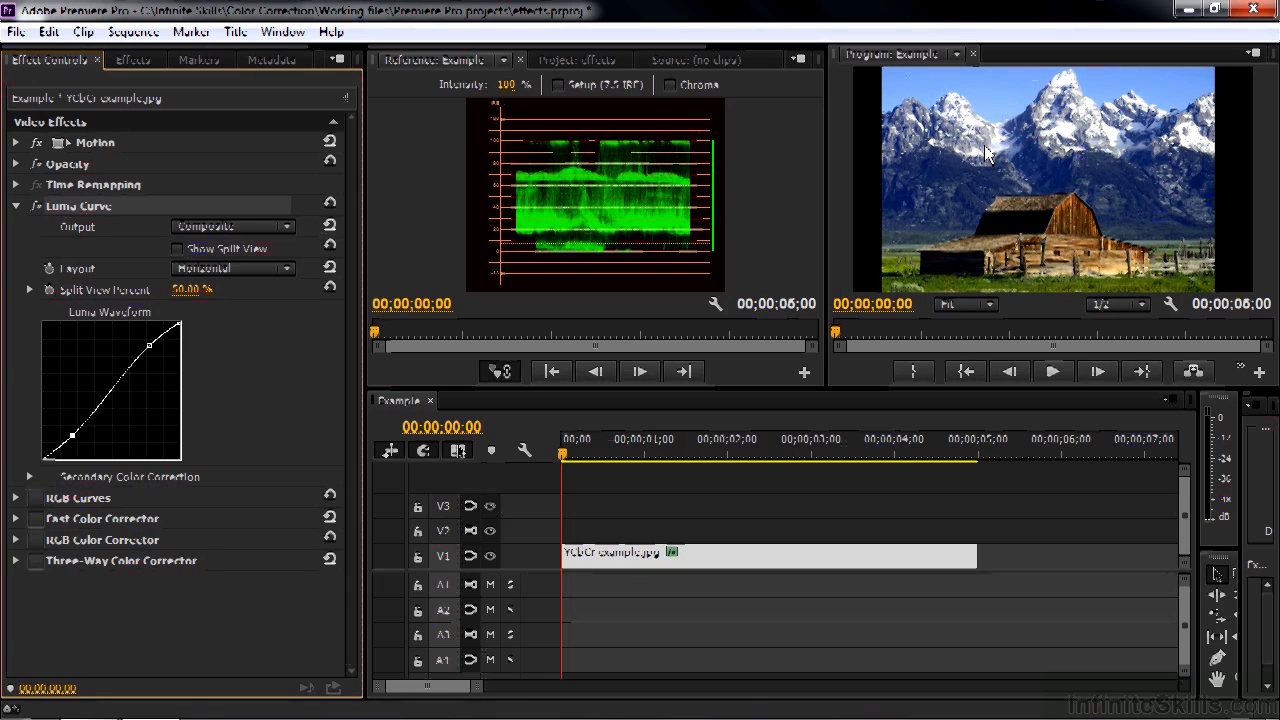
Step: Reset the Luma Curve to a straight line and expand RGB Curves in its place
left_click(335, 203)
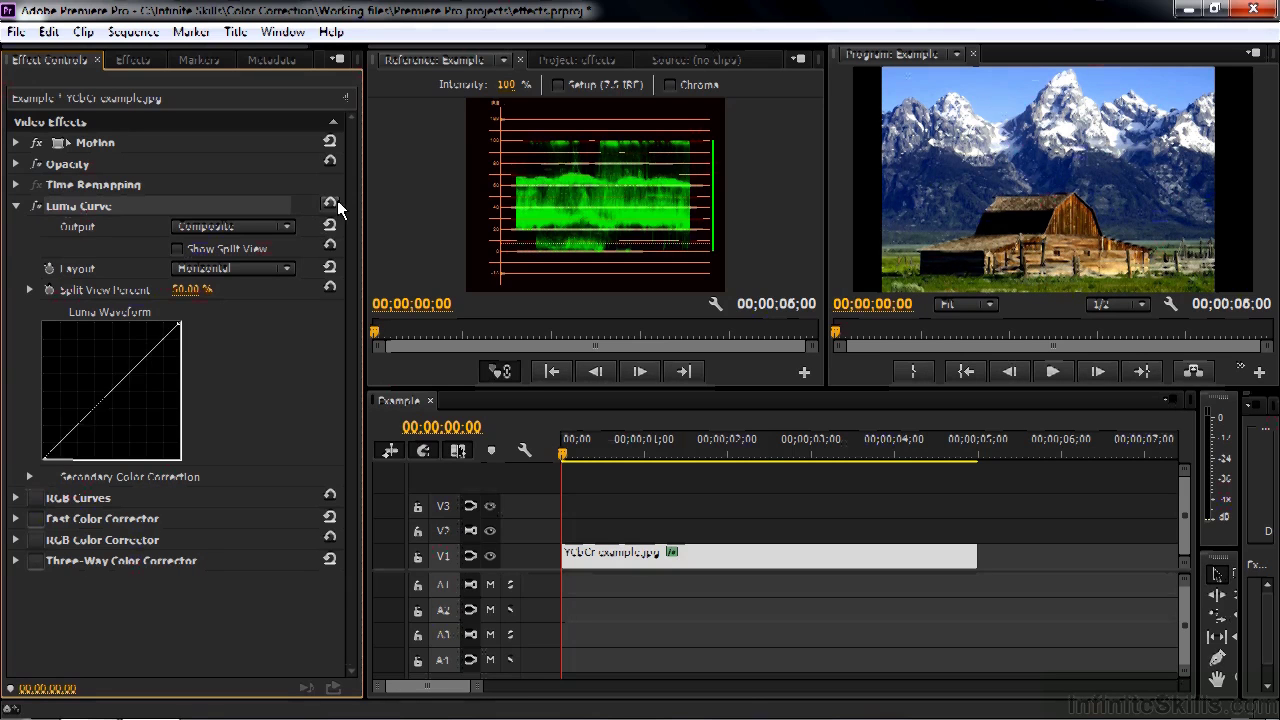
left_click(16, 206)
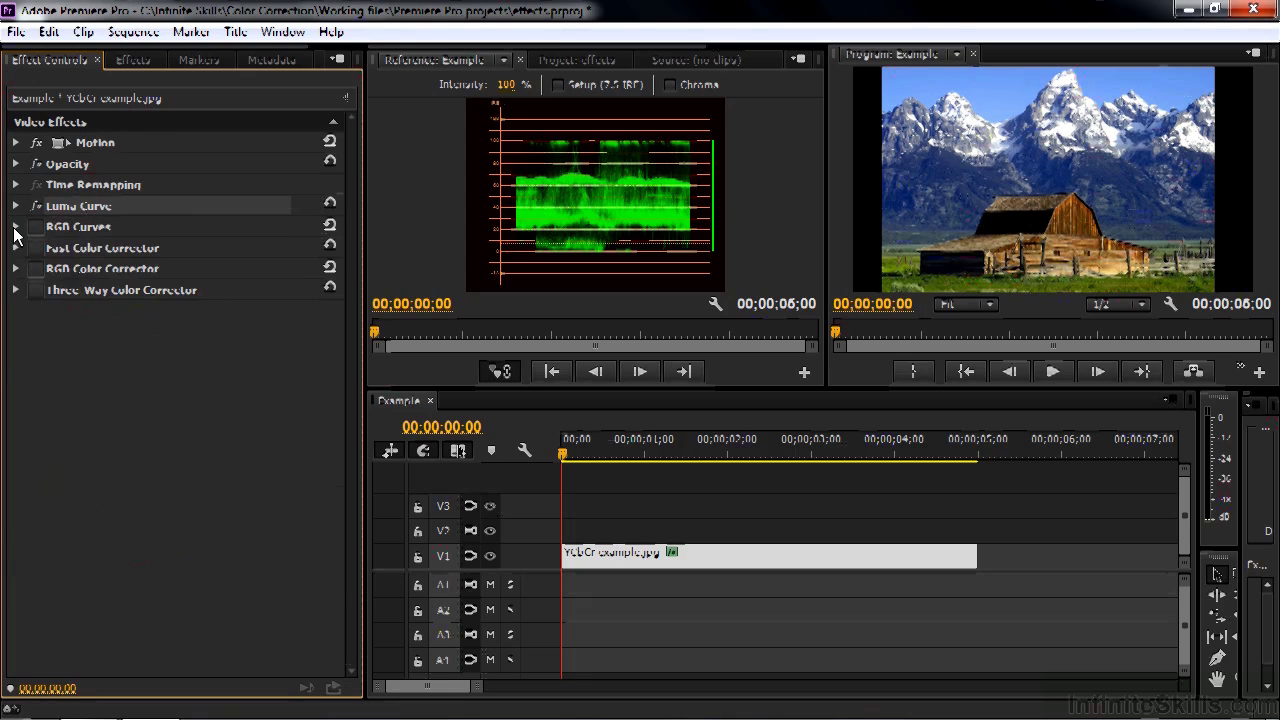
left_click(16, 227)
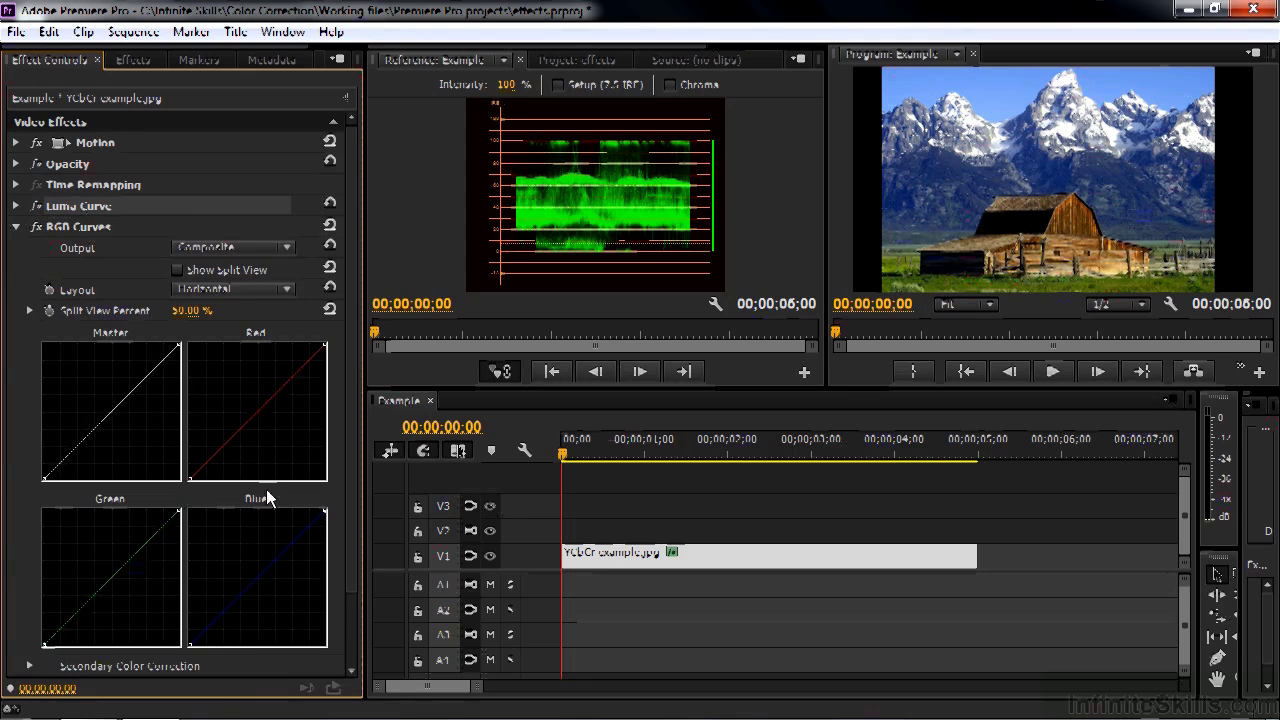
Step: Re-expand Luma Curve above RGB Curves and bring its straight Luma Waveform graph into view
left_click(16, 206)
left_click_drag(355, 373, 369, 239)
scroll(355, 377, "down", 4)
scroll(336, 387, "up", 1)
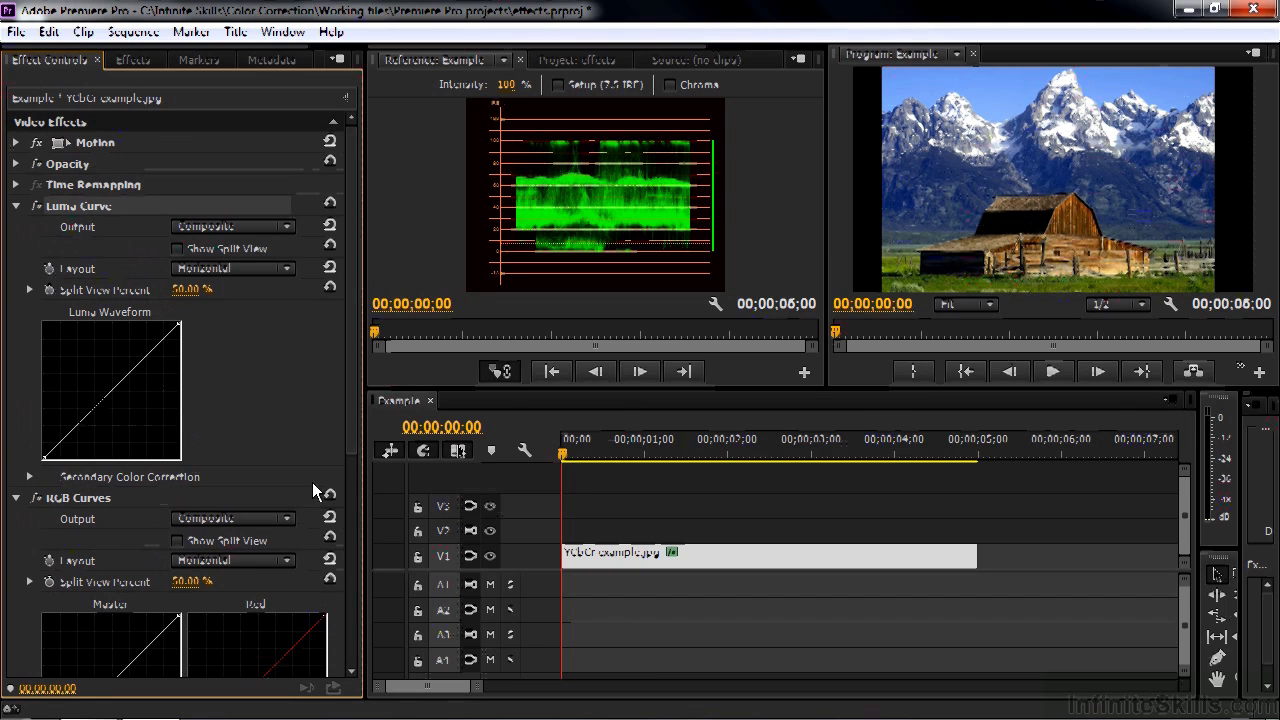
Step: Collapse Luma Curve, bend the RGB Curves Red curve up and down, then disable and collapse RGB Curves
left_click(15, 206)
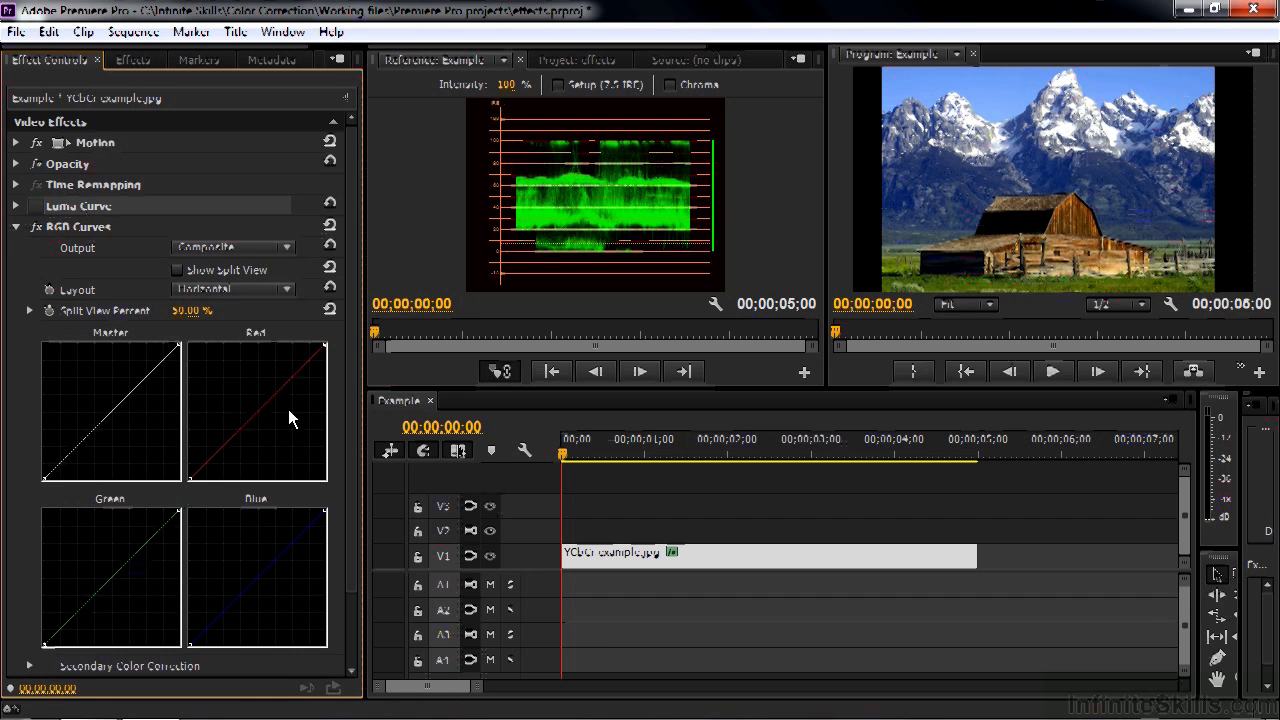
left_click_drag(261, 405, 231, 392)
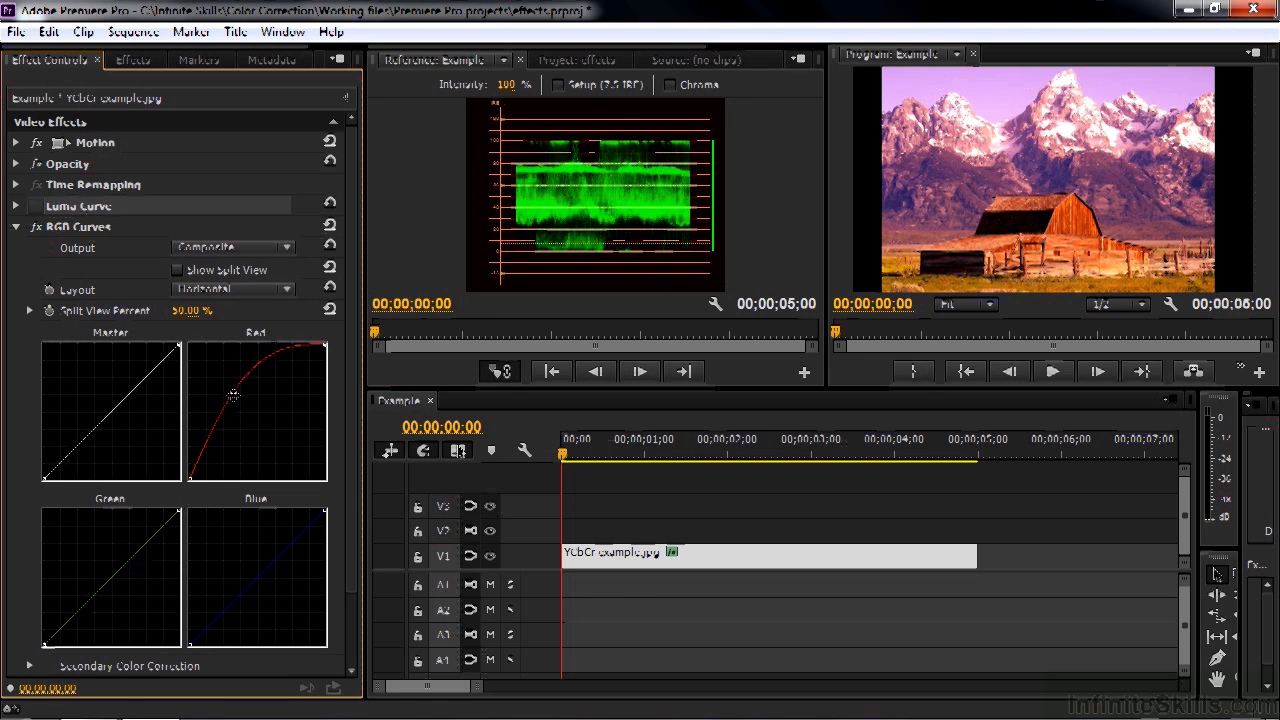
left_click_drag(233, 395, 247, 410)
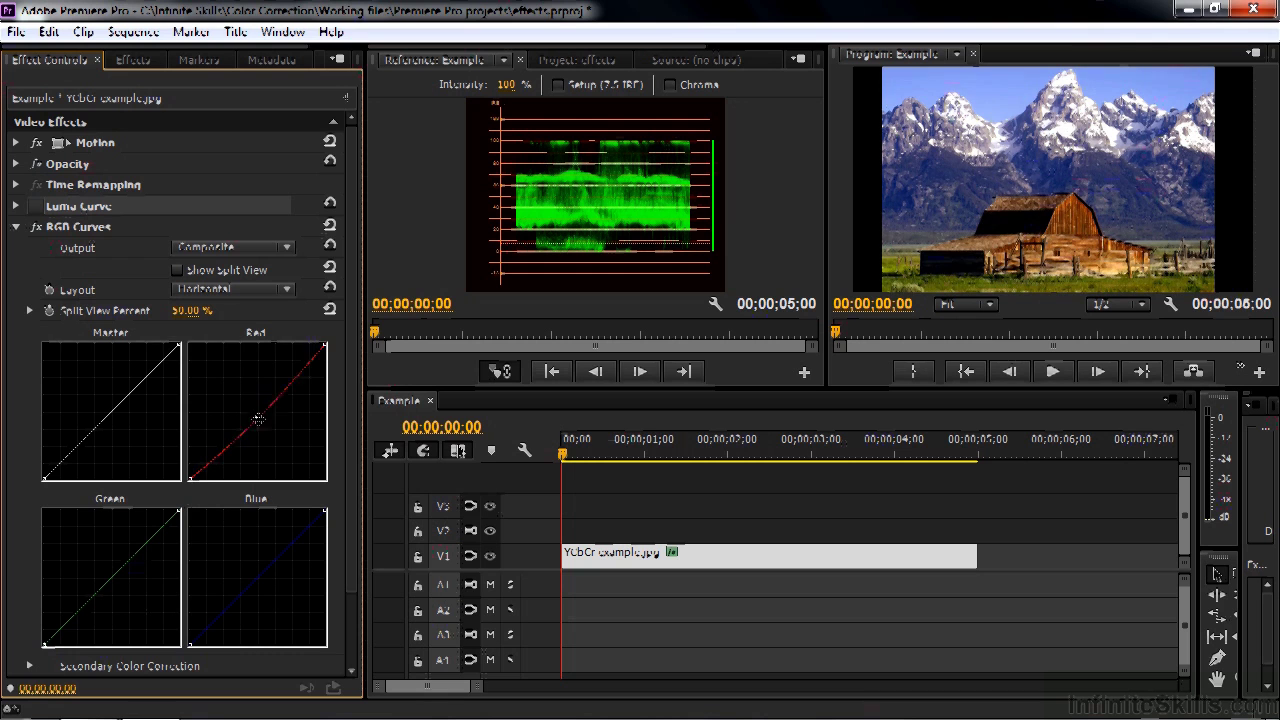
left_click_drag(258, 419, 280, 243)
left_click(37, 227)
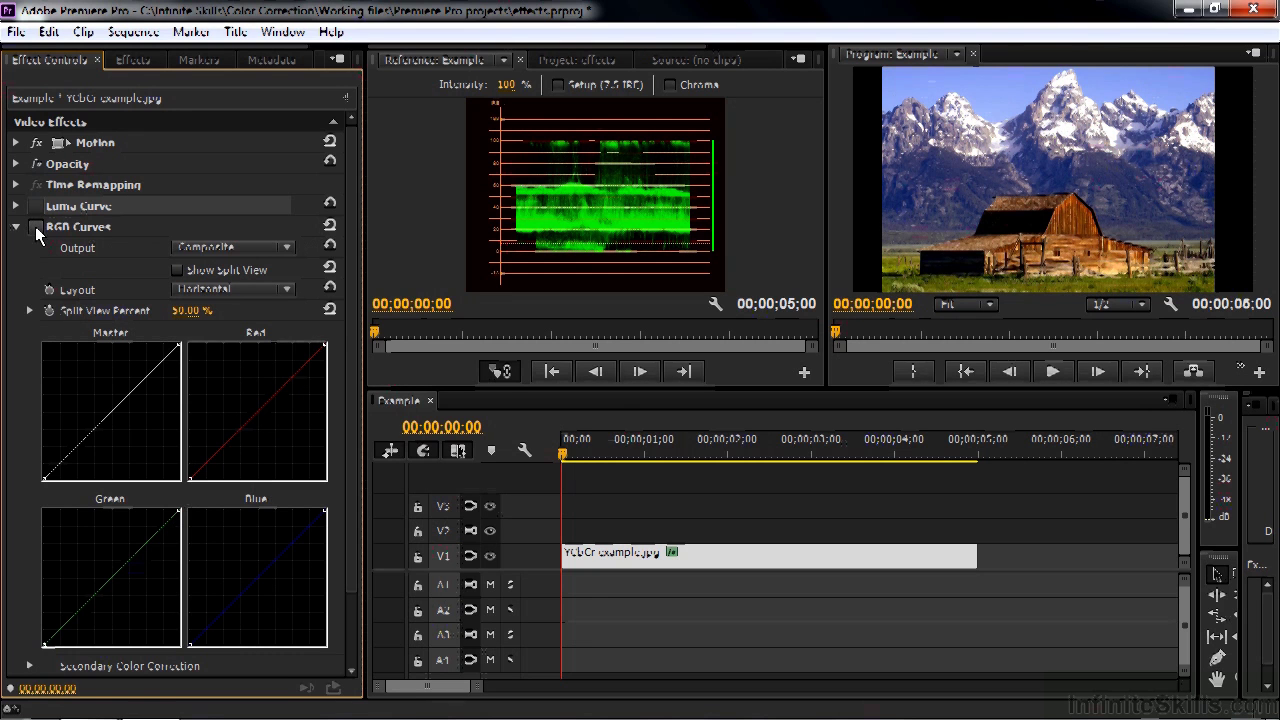
left_click(15, 227)
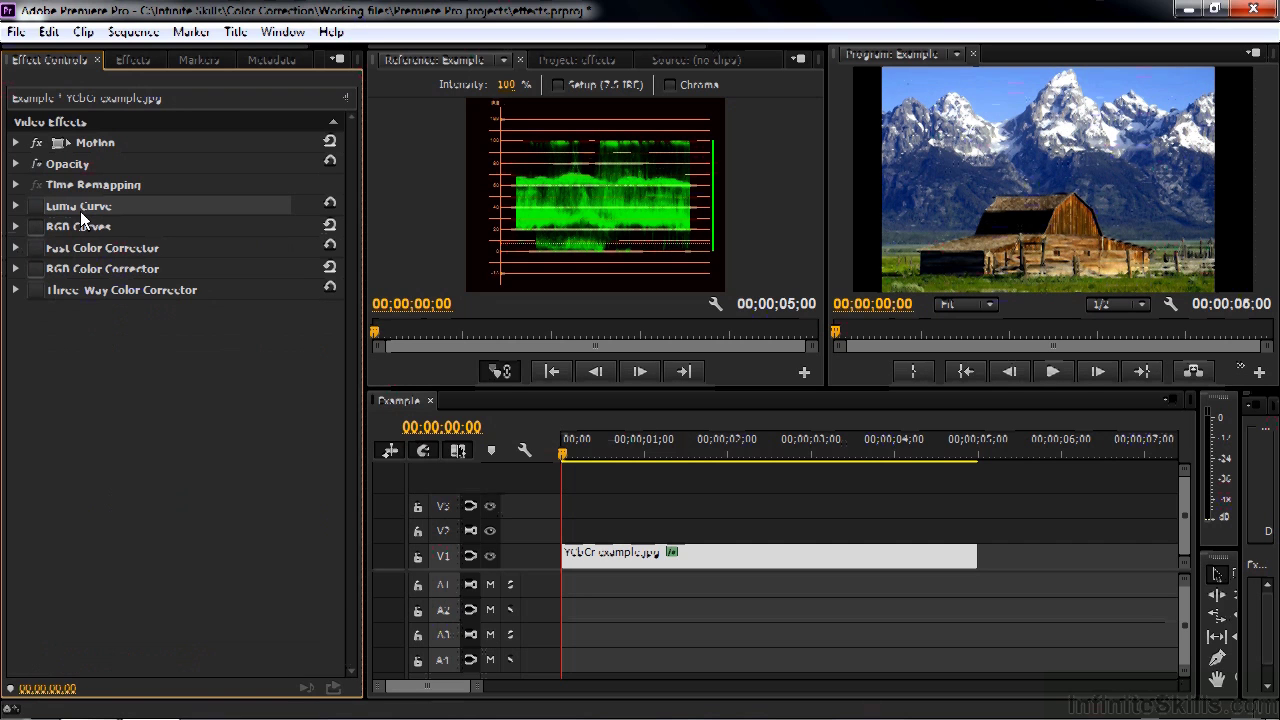
Step: Expand Fast Color Corrector, show a Vectorscope in the reference monitor, and shift hue balance to magnitude 11.21
left_click(15, 248)
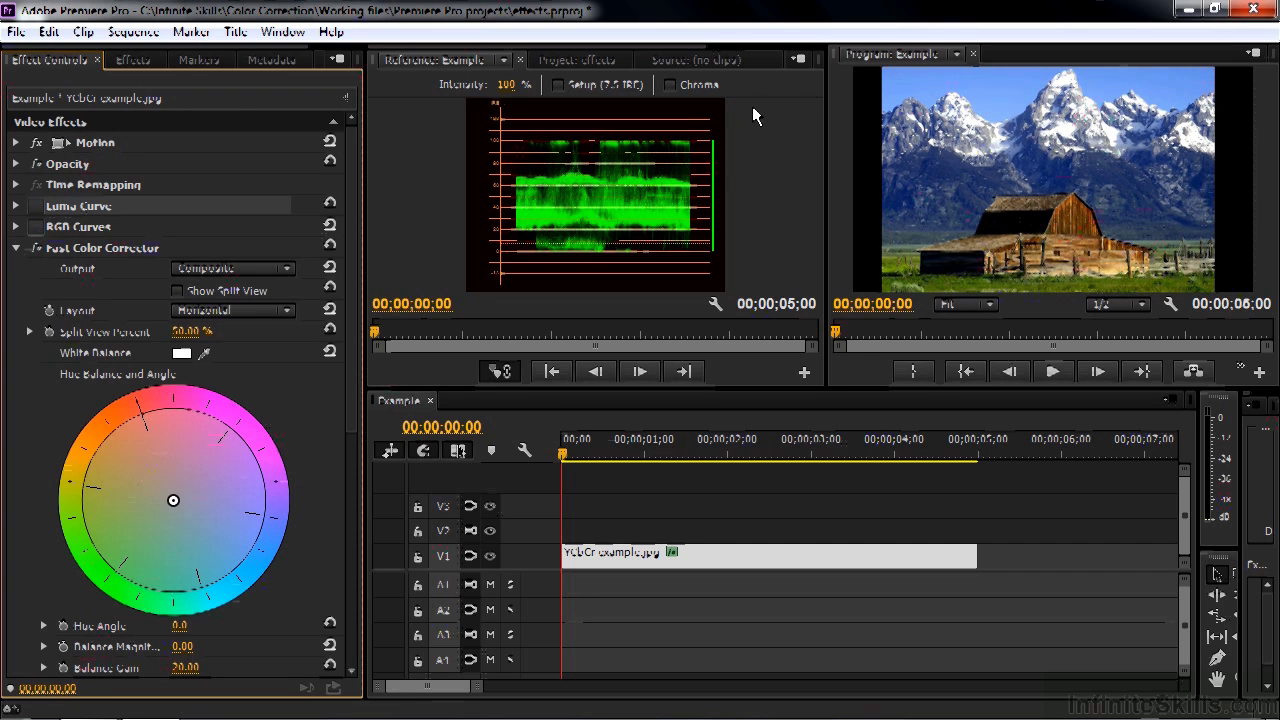
left_click(799, 60)
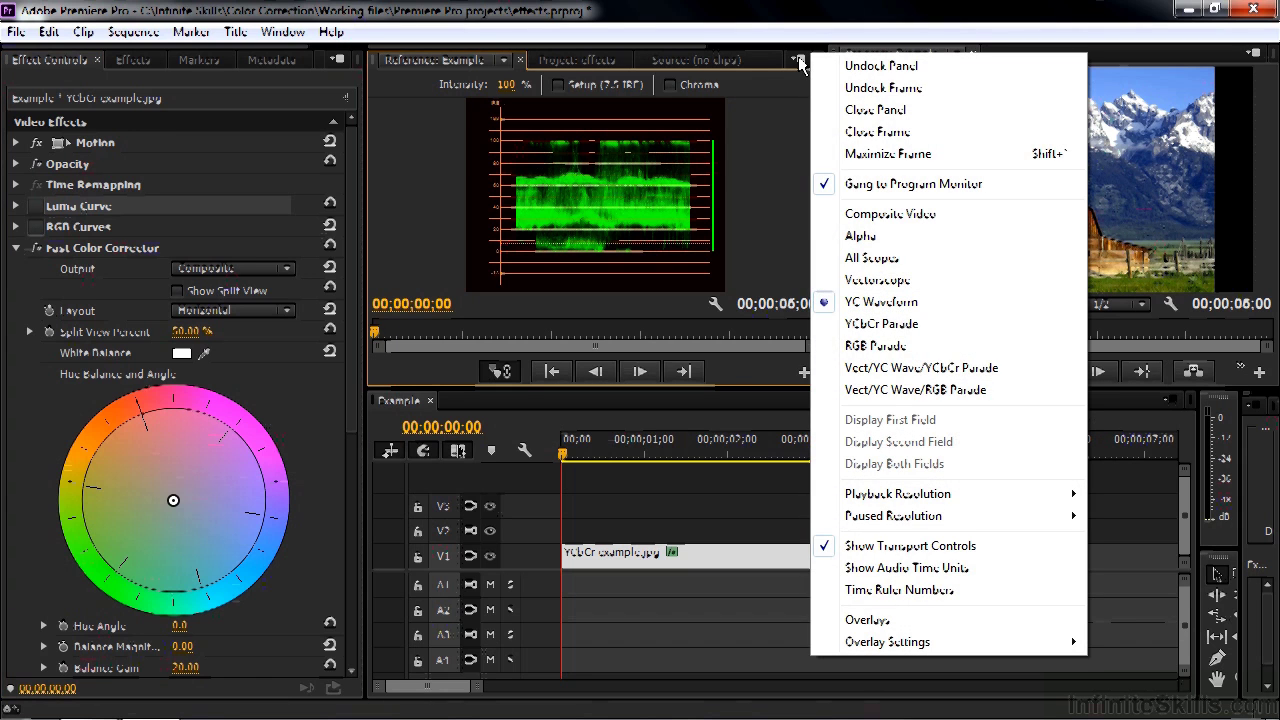
left_click(870, 279)
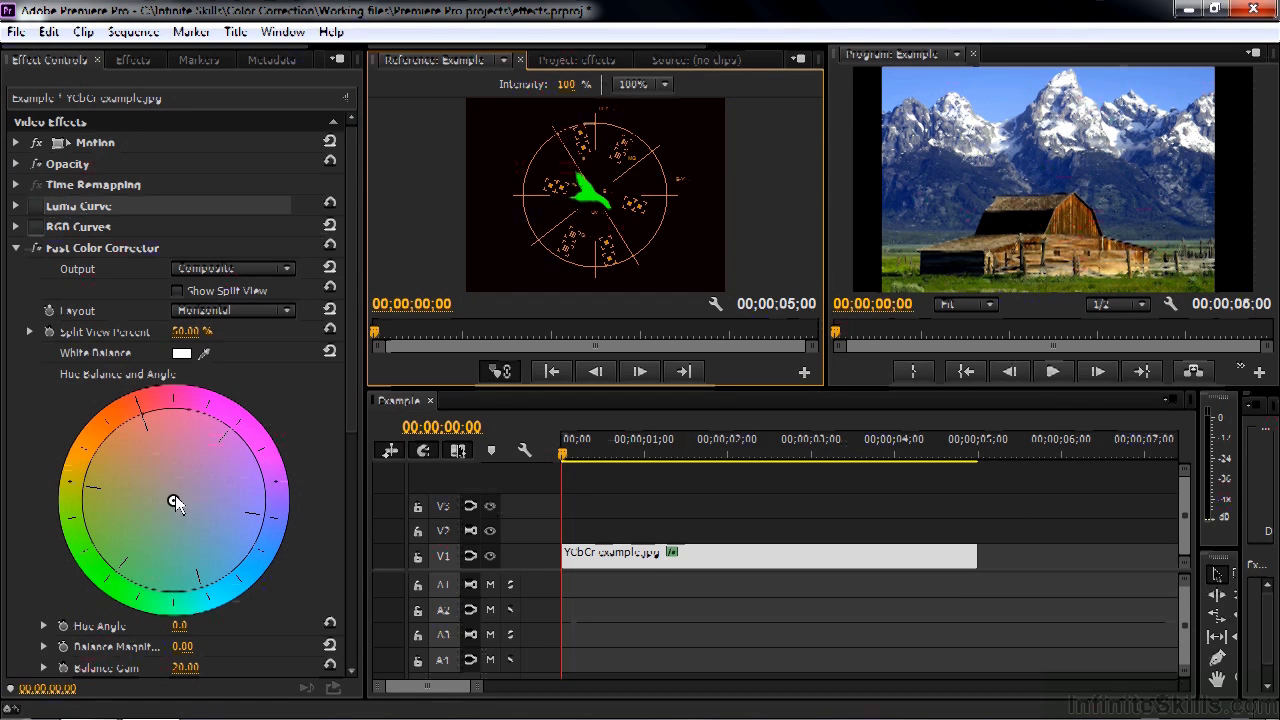
left_click_drag(172, 500, 153, 466)
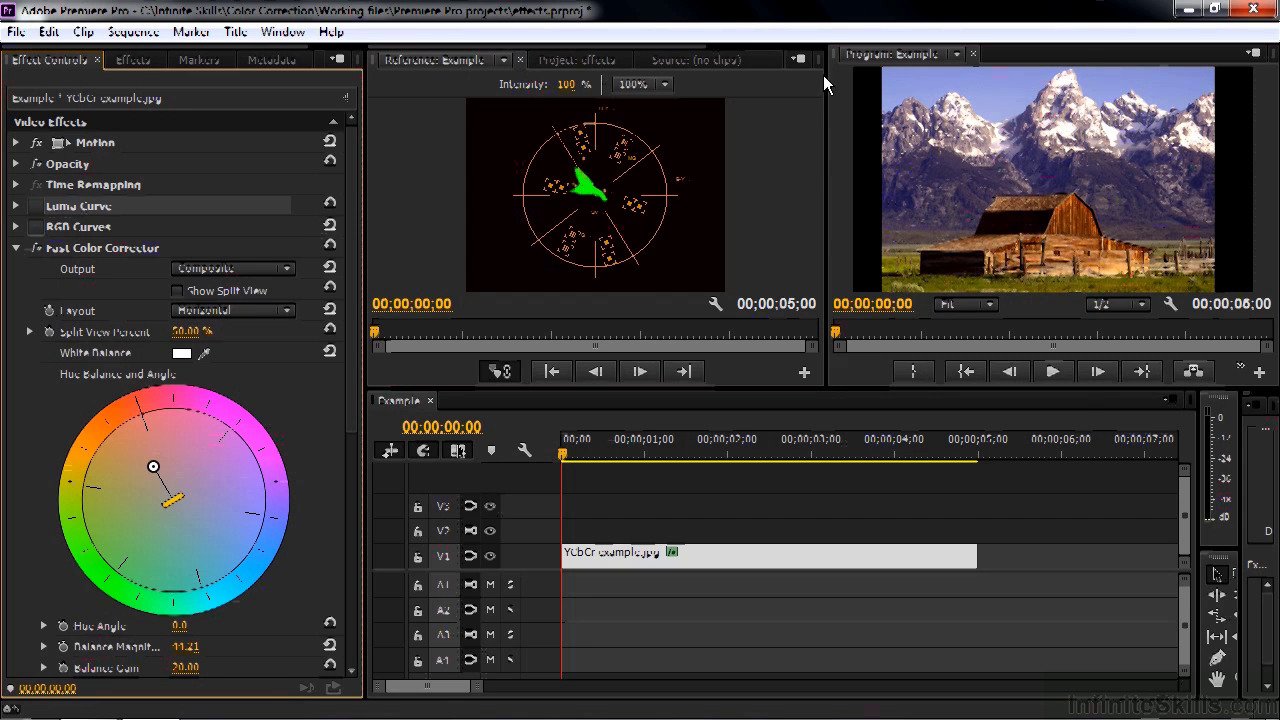
Step: Switch the reference monitor to YC Waveform and set hue balance to magnitude 33.75, angle -116.6°
left_click(798, 59)
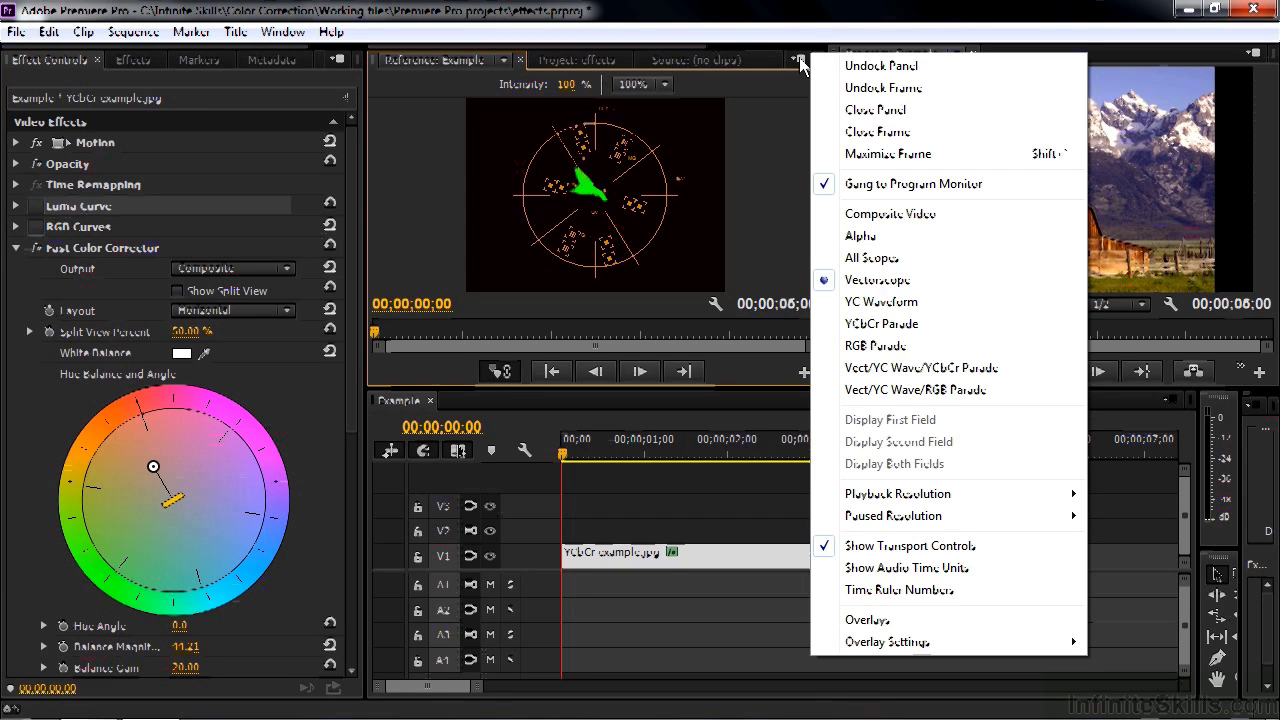
left_click(885, 302)
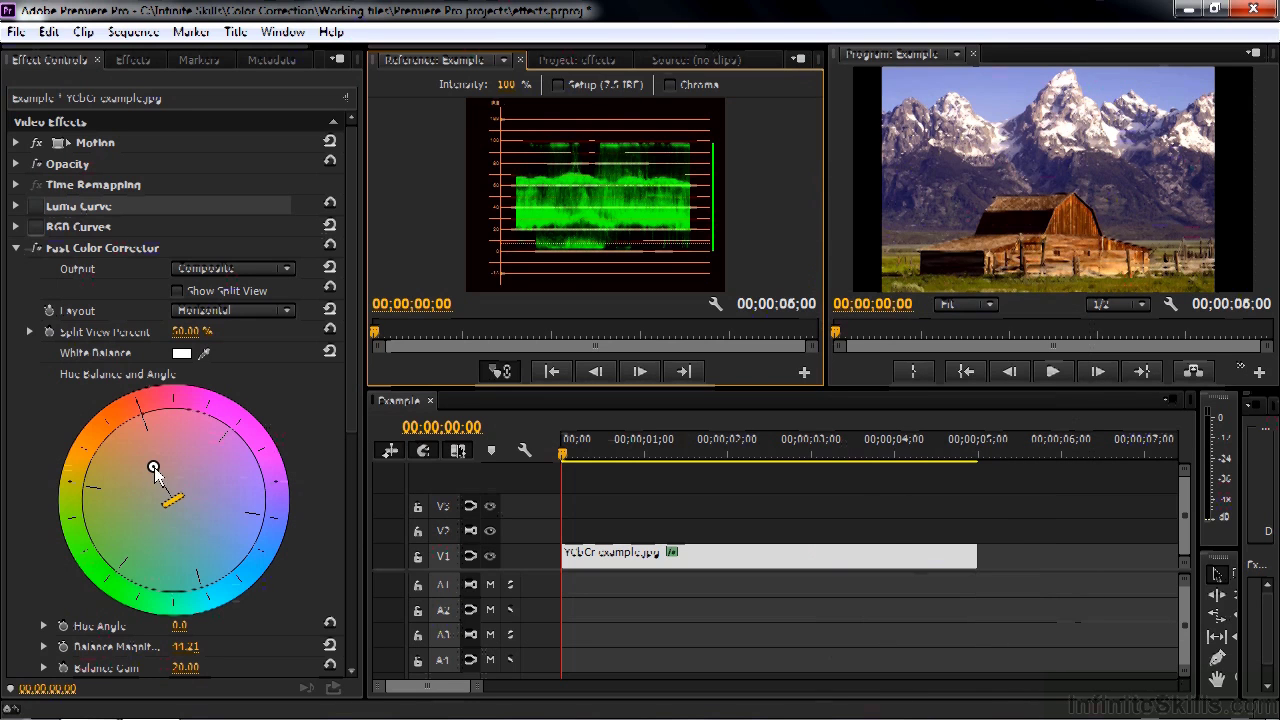
left_click_drag(155, 468, 162, 486)
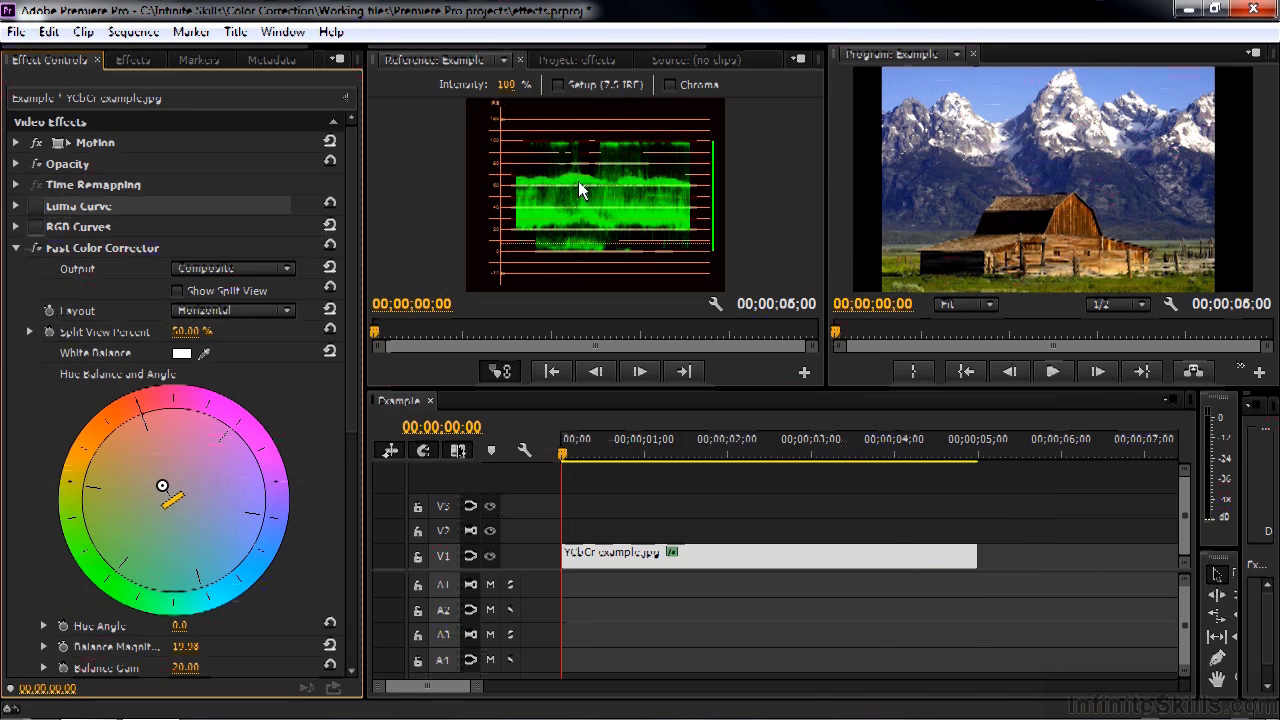
left_click_drag(163, 489, 145, 418)
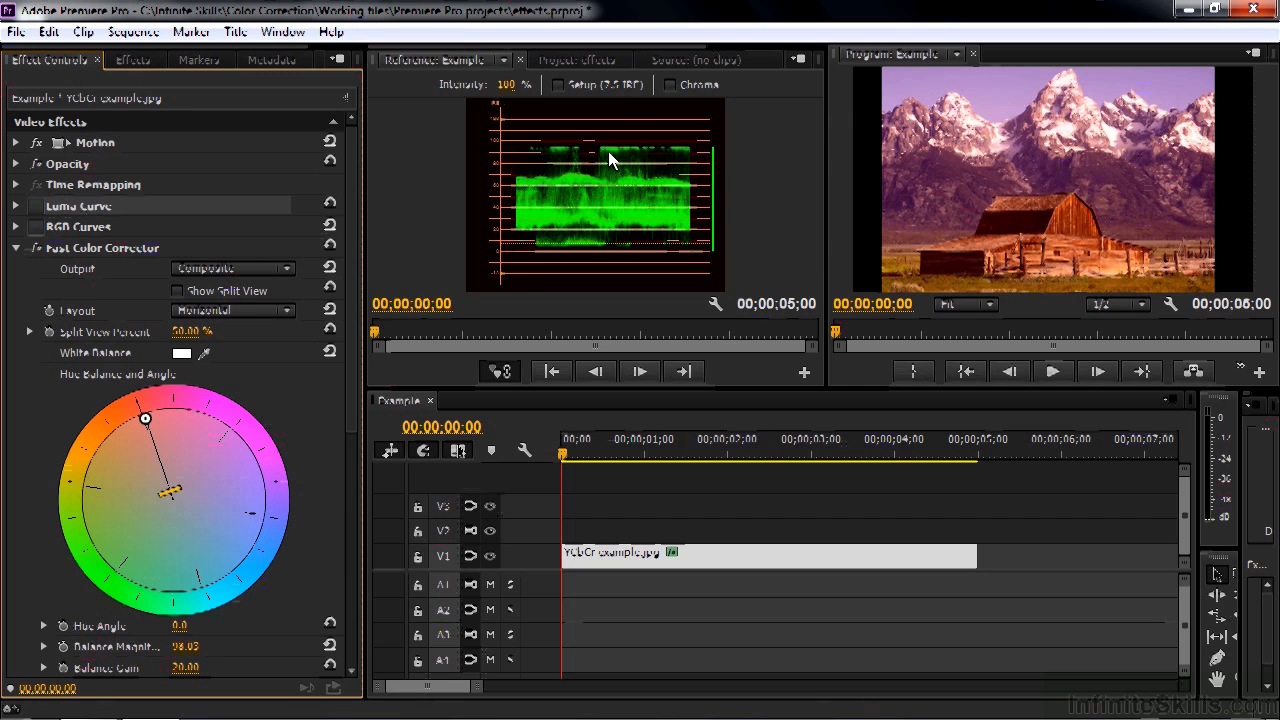
left_click_drag(145, 418, 159, 473)
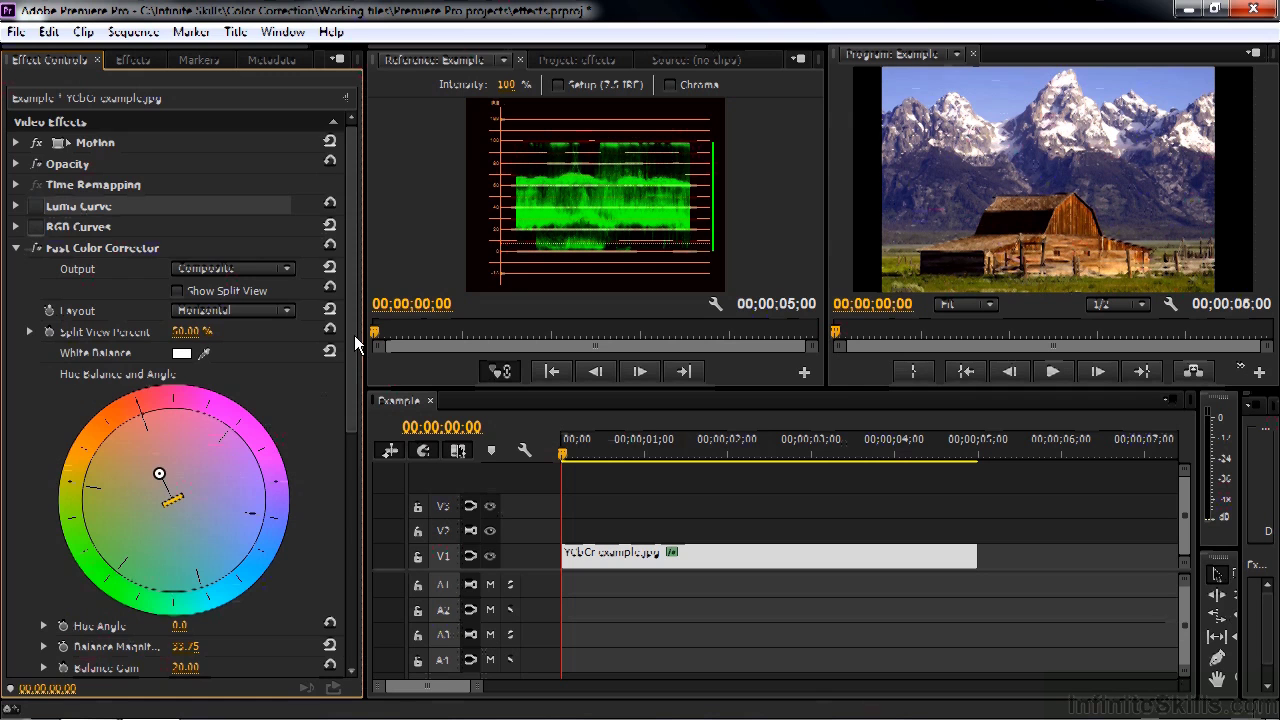
left_click_drag(354, 335, 362, 548)
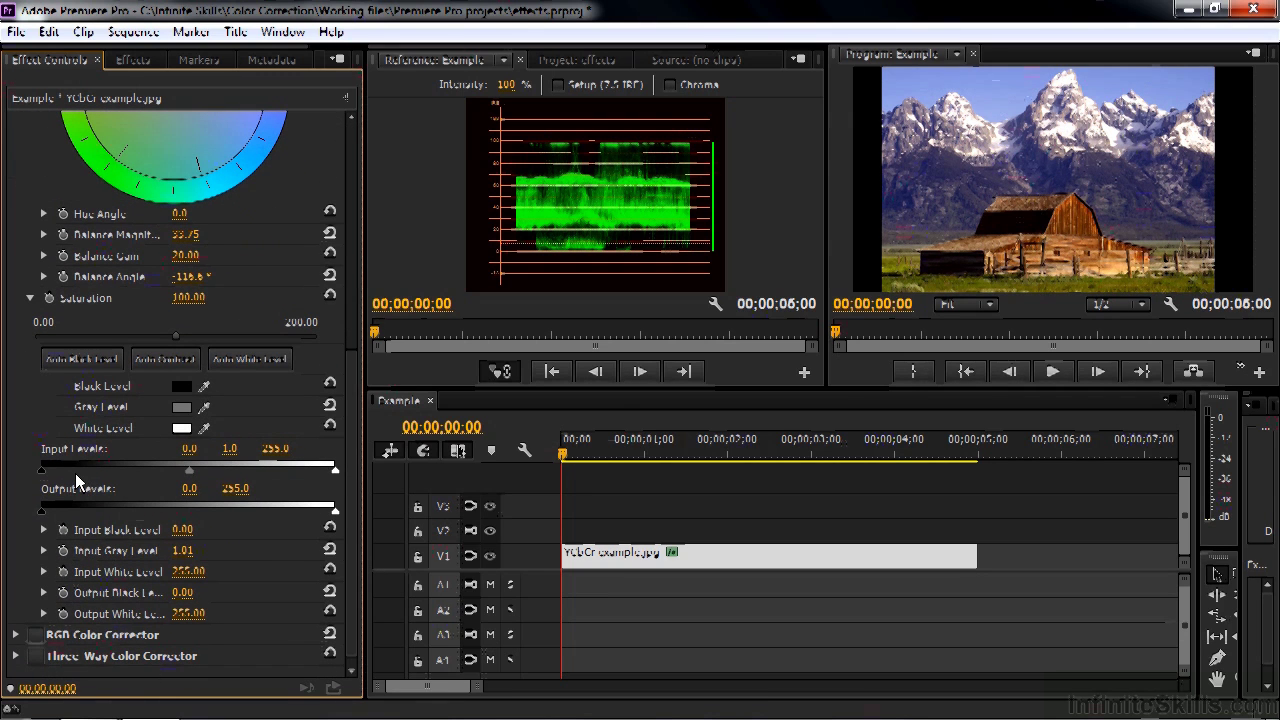
Step: Adjust the Fast Color Corrector's input black, input white, output black and saturation sliders
mouse_move(42, 470)
left_mouse_down()
mouse_move(78, 477)
mouse_move(30, 480)
left_mouse_up()
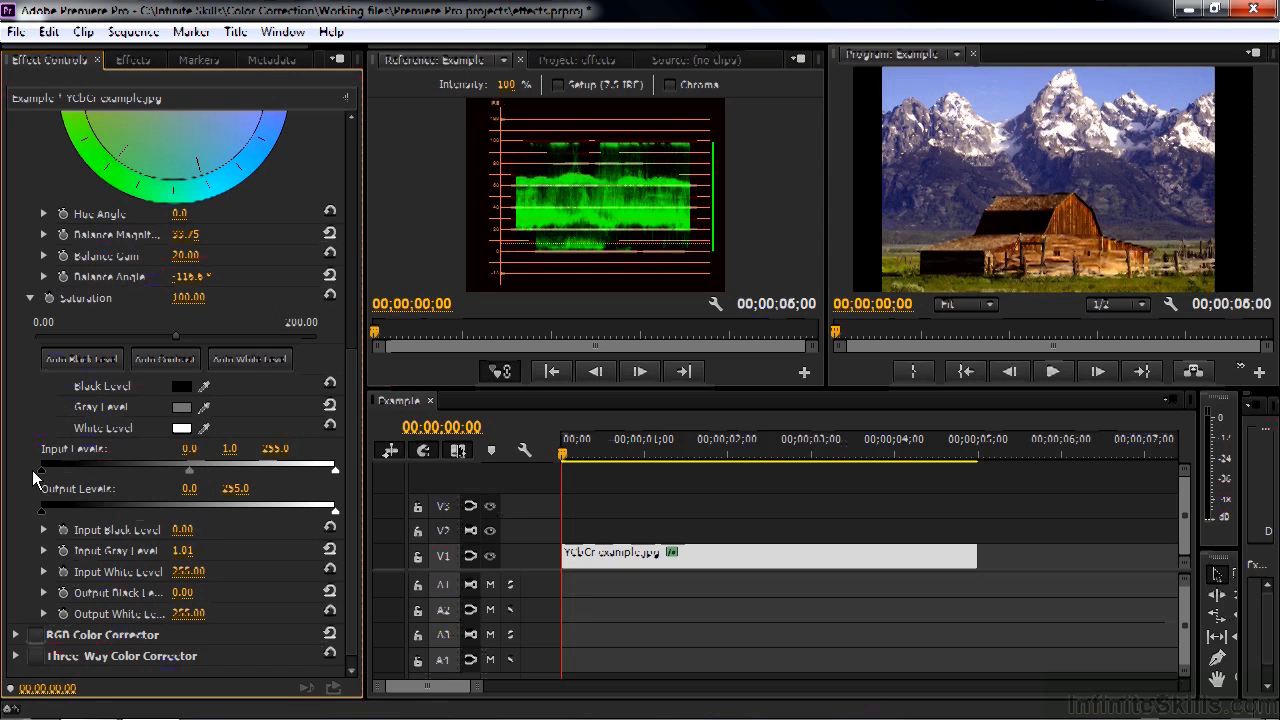
left_click_drag(335, 472, 346, 514)
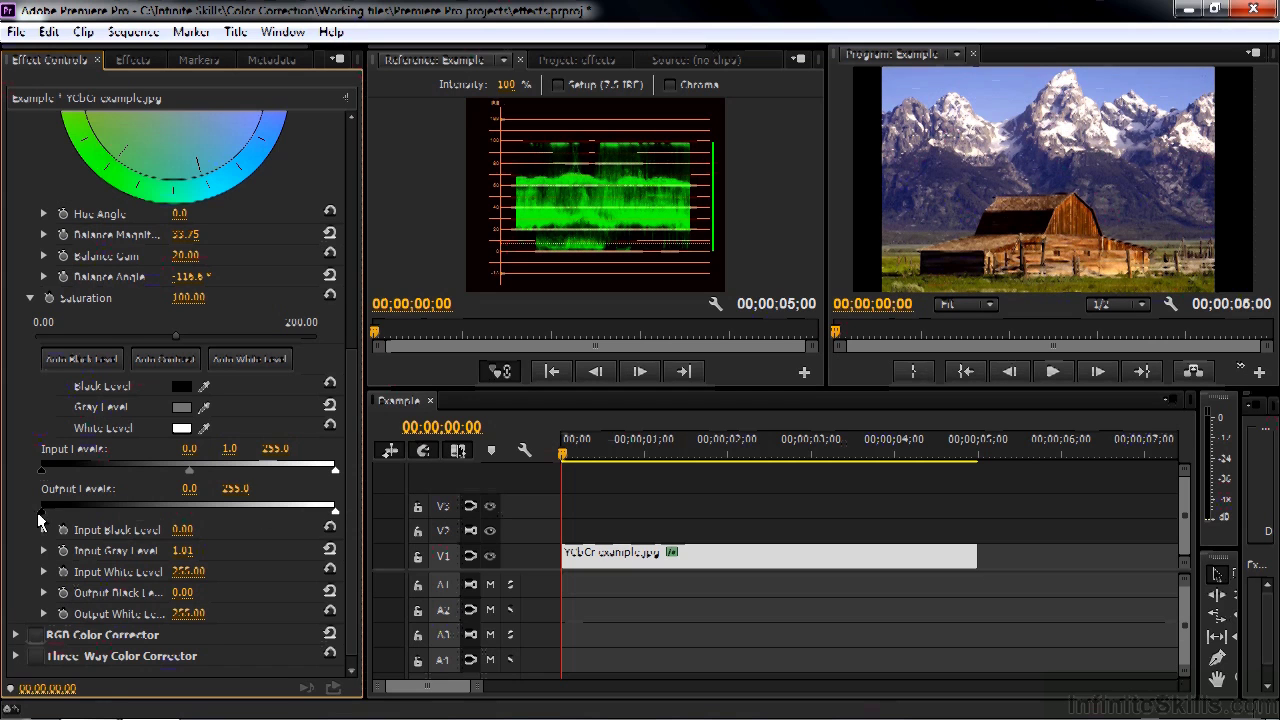
mouse_move(40, 520)
left_mouse_down()
mouse_move(72, 514)
mouse_move(40, 512)
left_mouse_up()
left_click_drag(176, 344, 251, 338)
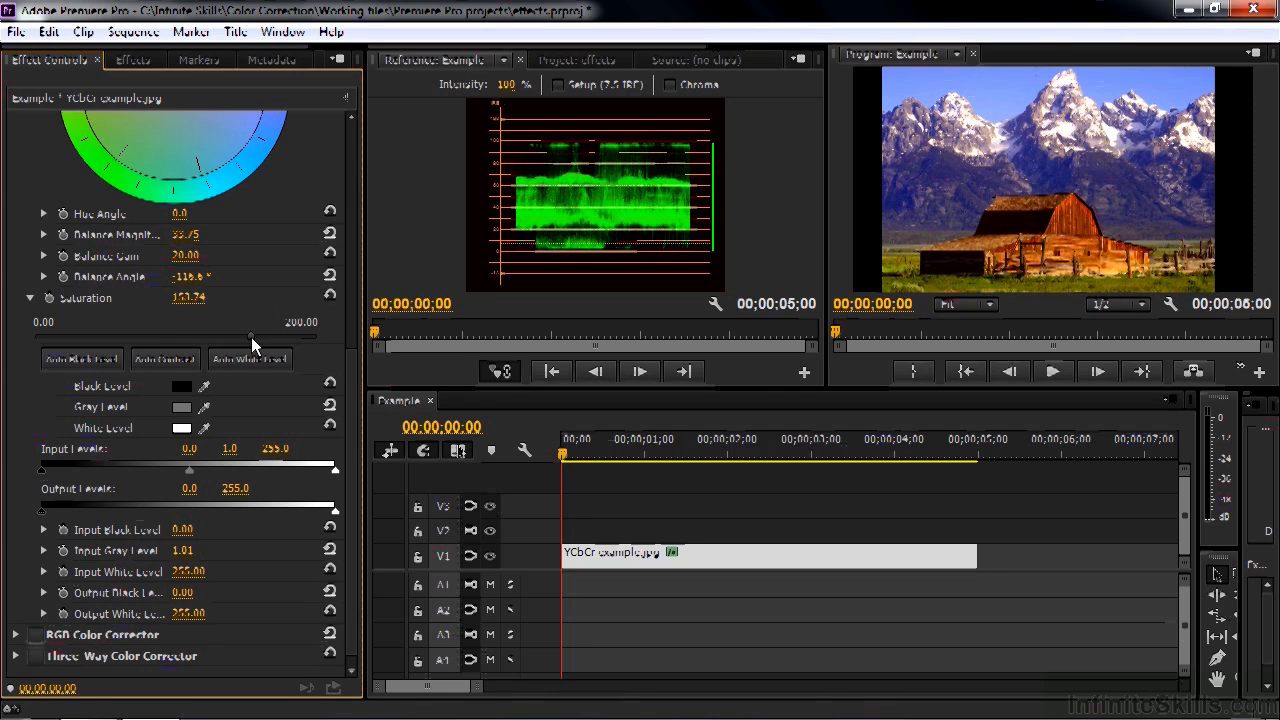
left_click_drag(352, 404, 362, 174)
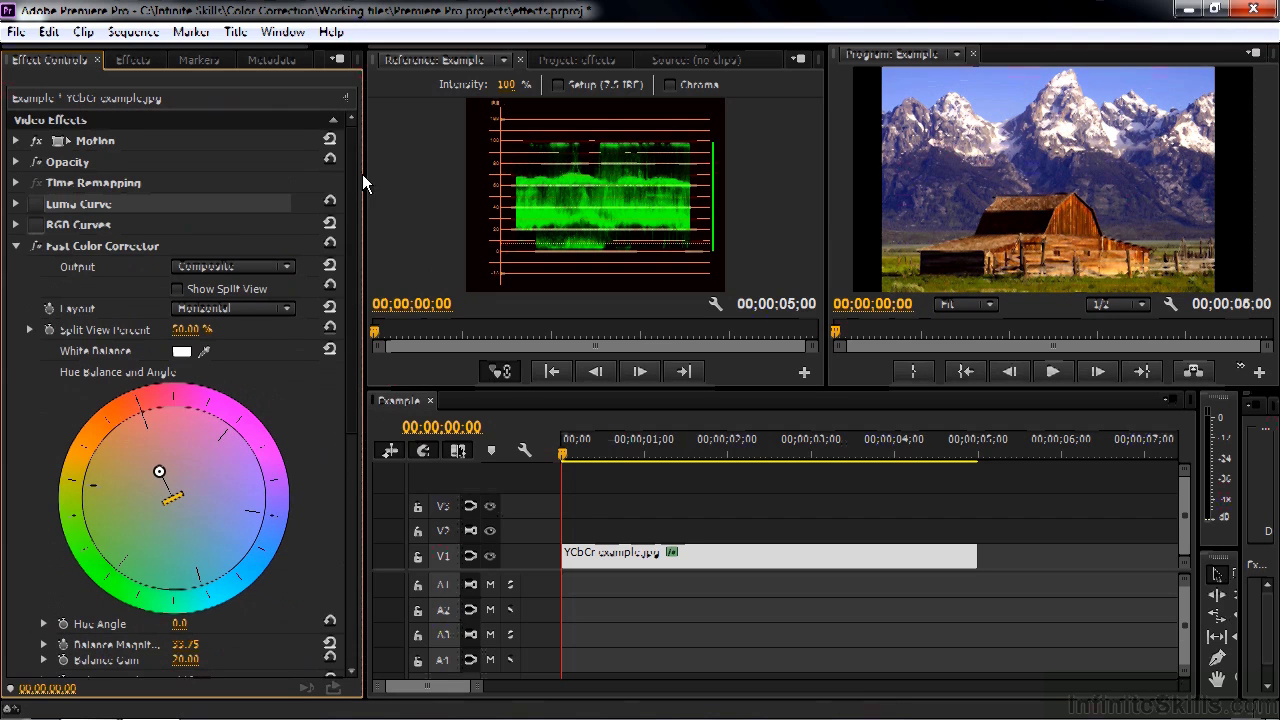
Step: Disable the Fast Color Corrector, reset it to defaults, and collapse its settings
left_click(37, 248)
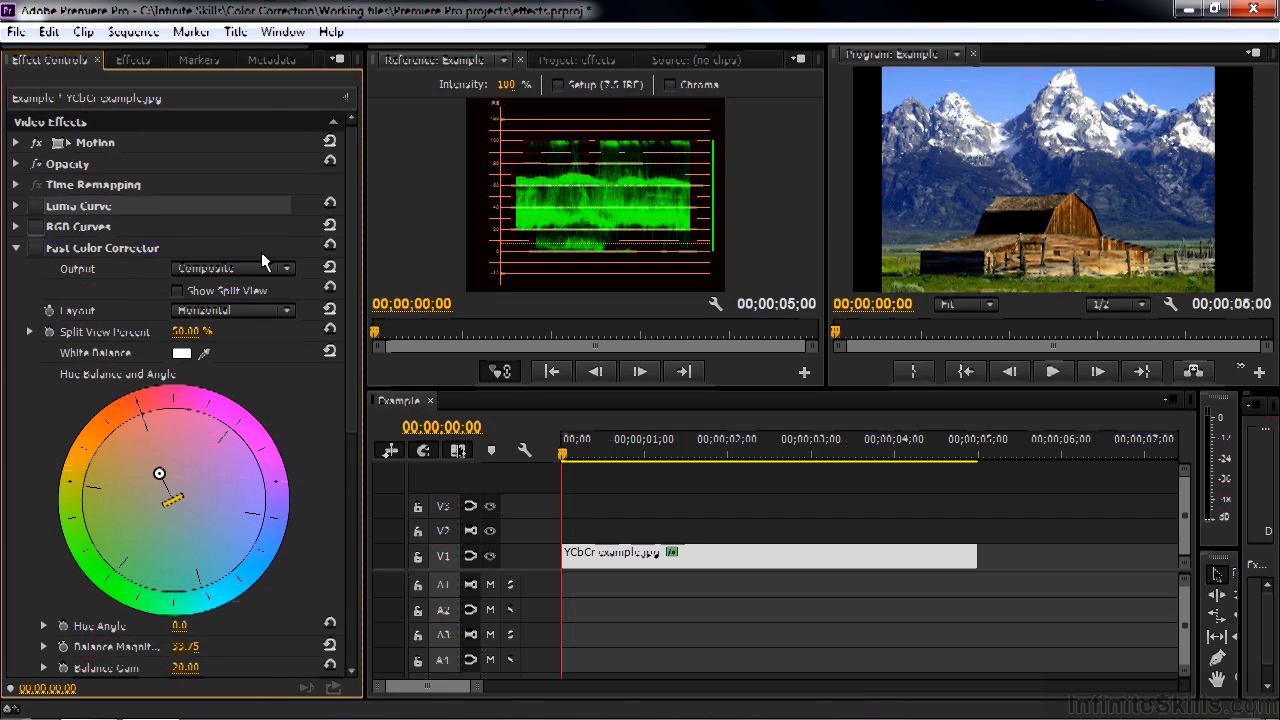
left_click(330, 244)
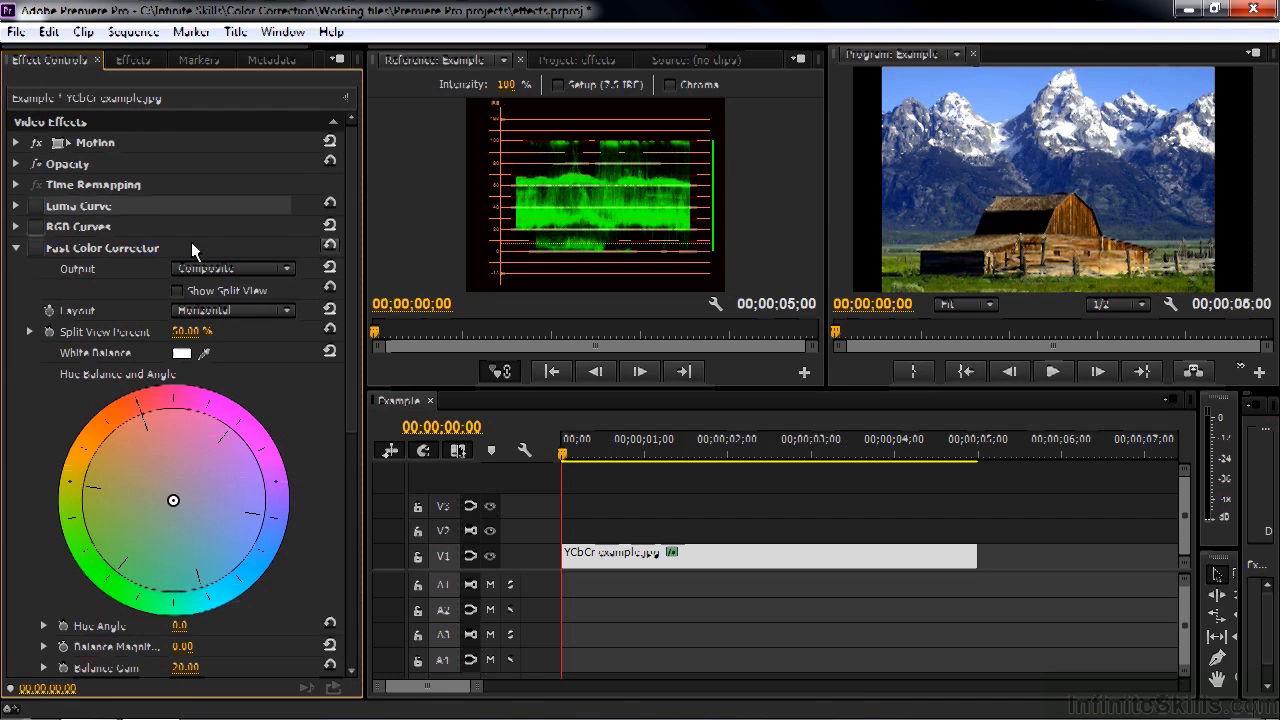
left_click(18, 248)
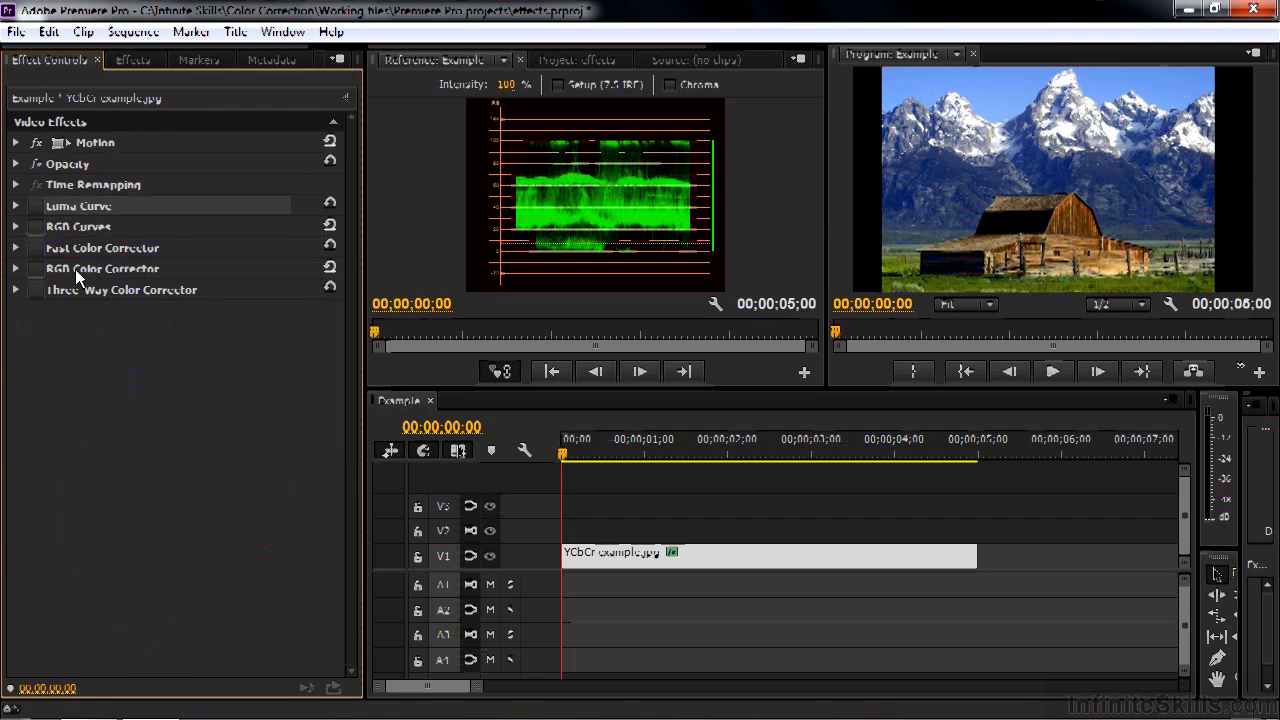
Step: Expand RGB Color Corrector and briefly open then close its RGB and Secondary Color Correction groups
left_click(16, 269)
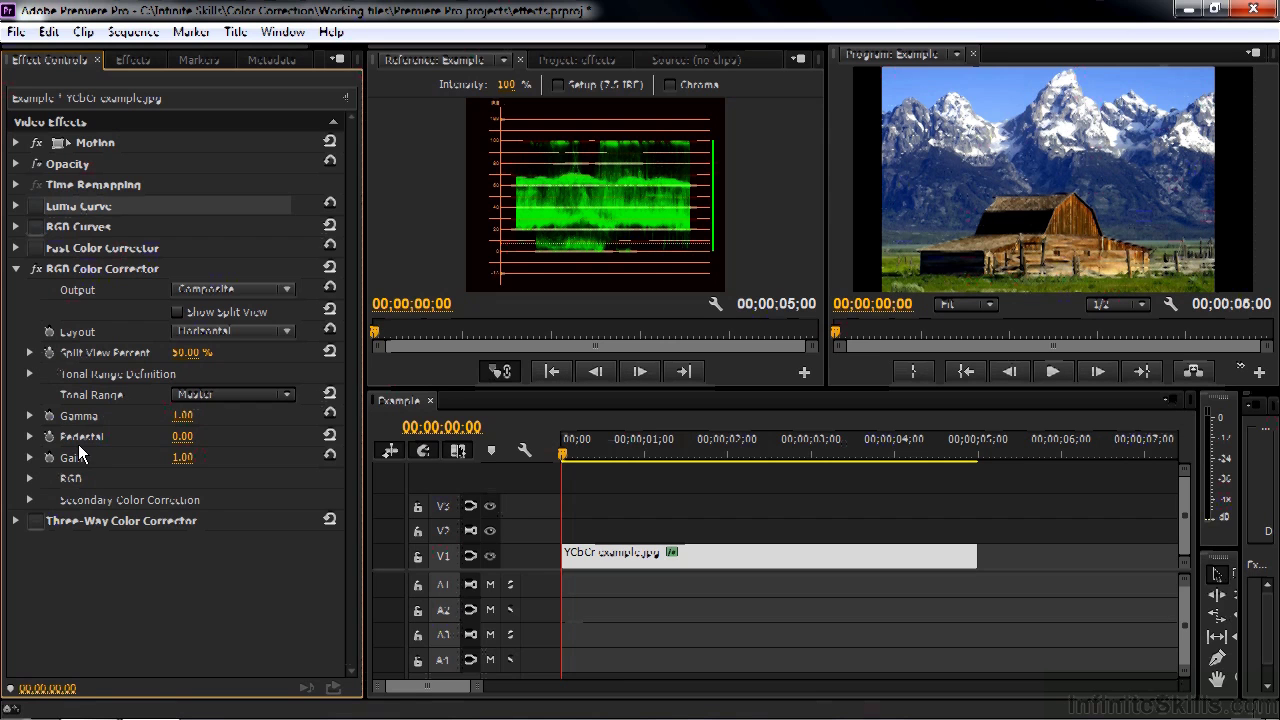
left_click(29, 478)
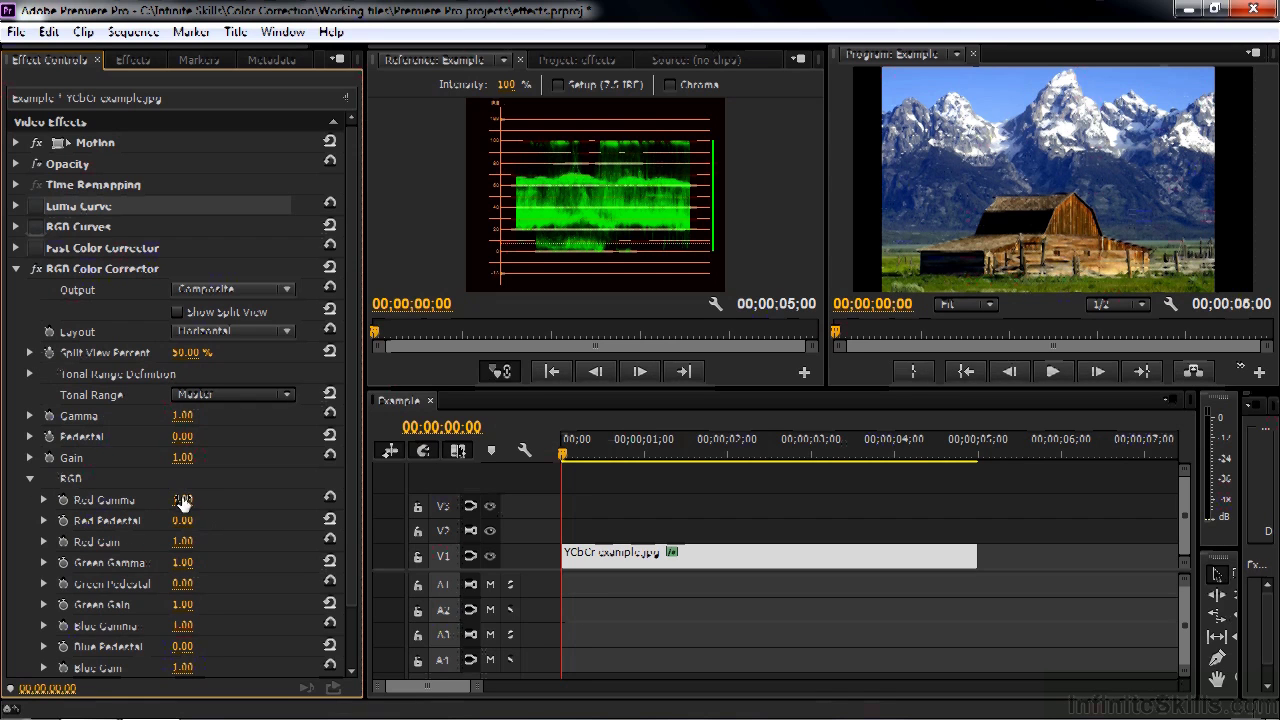
left_click(29, 478)
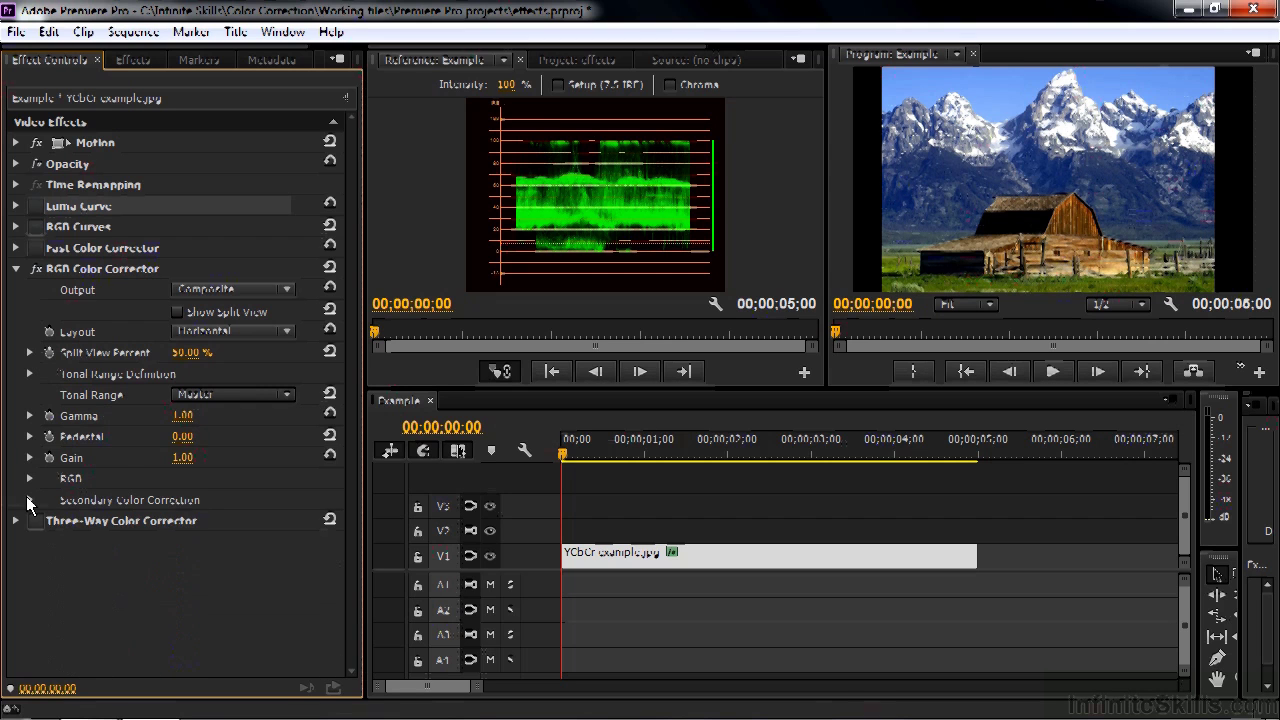
left_click(29, 501)
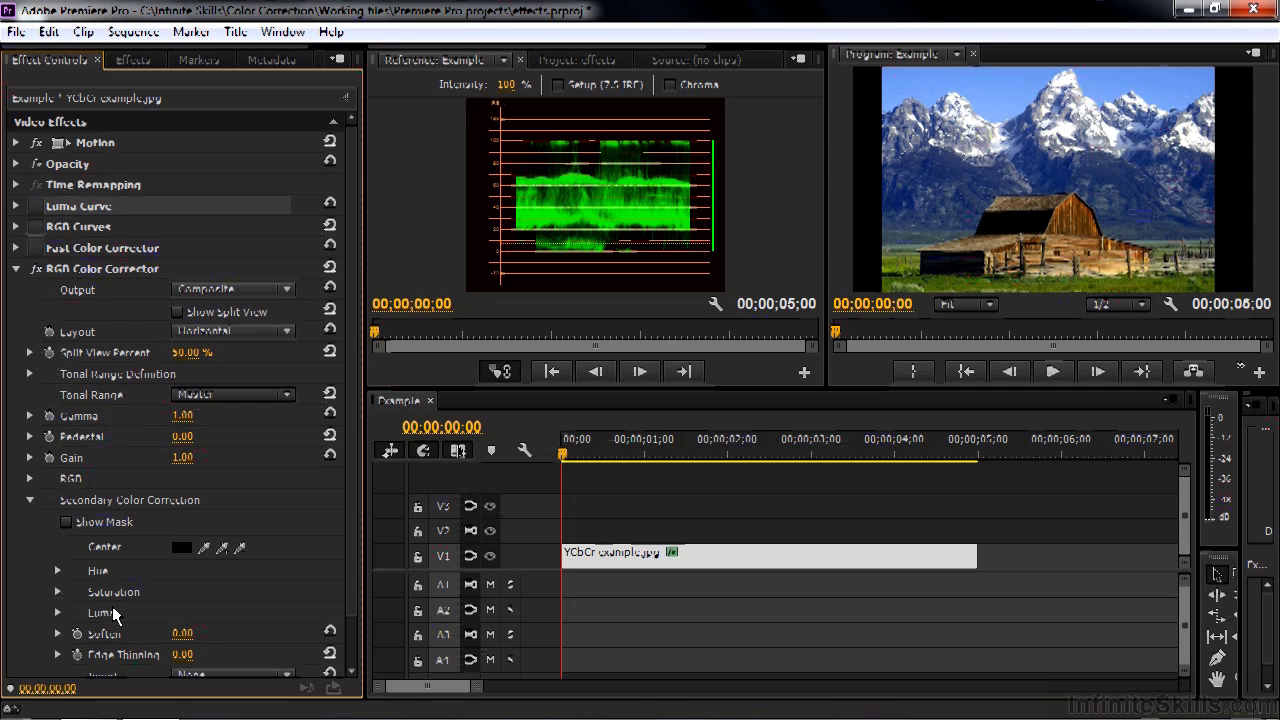
left_click(30, 501)
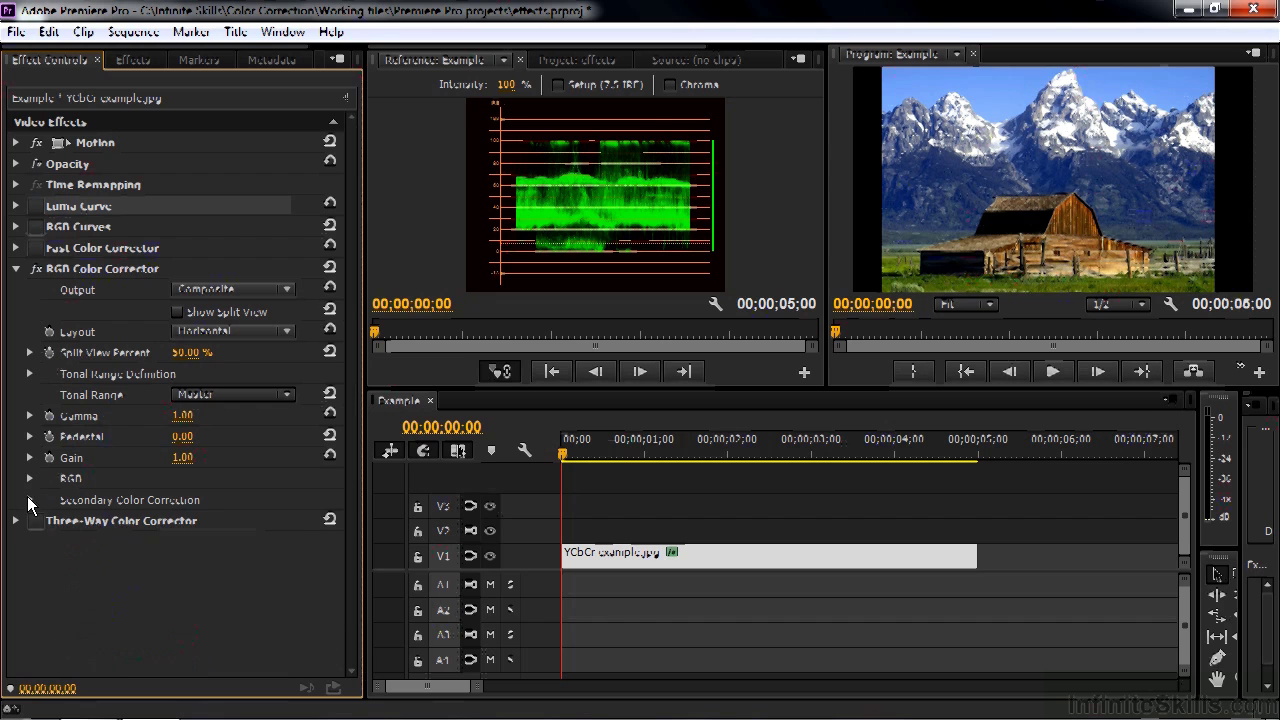
Step: Collapse RGB Color Corrector, open and enable the Three-Way Color Corrector, and unlink its wheels from Master
left_click(16, 269)
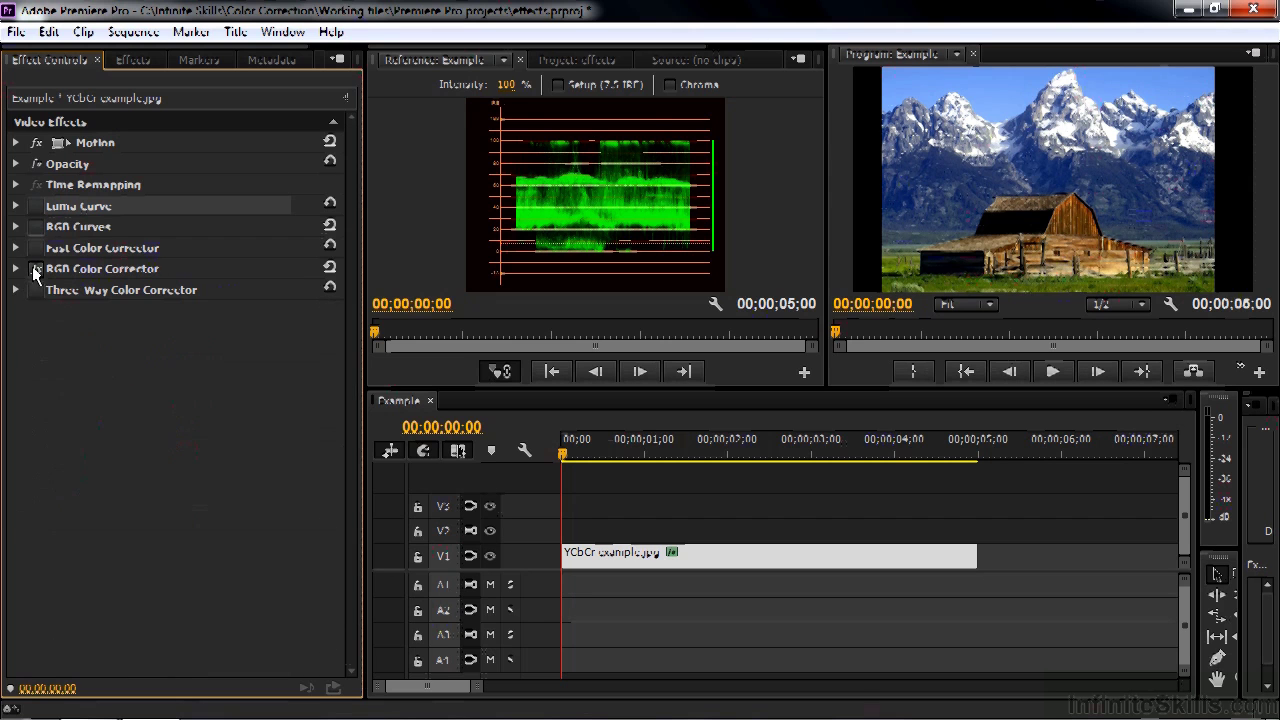
left_click(16, 290)
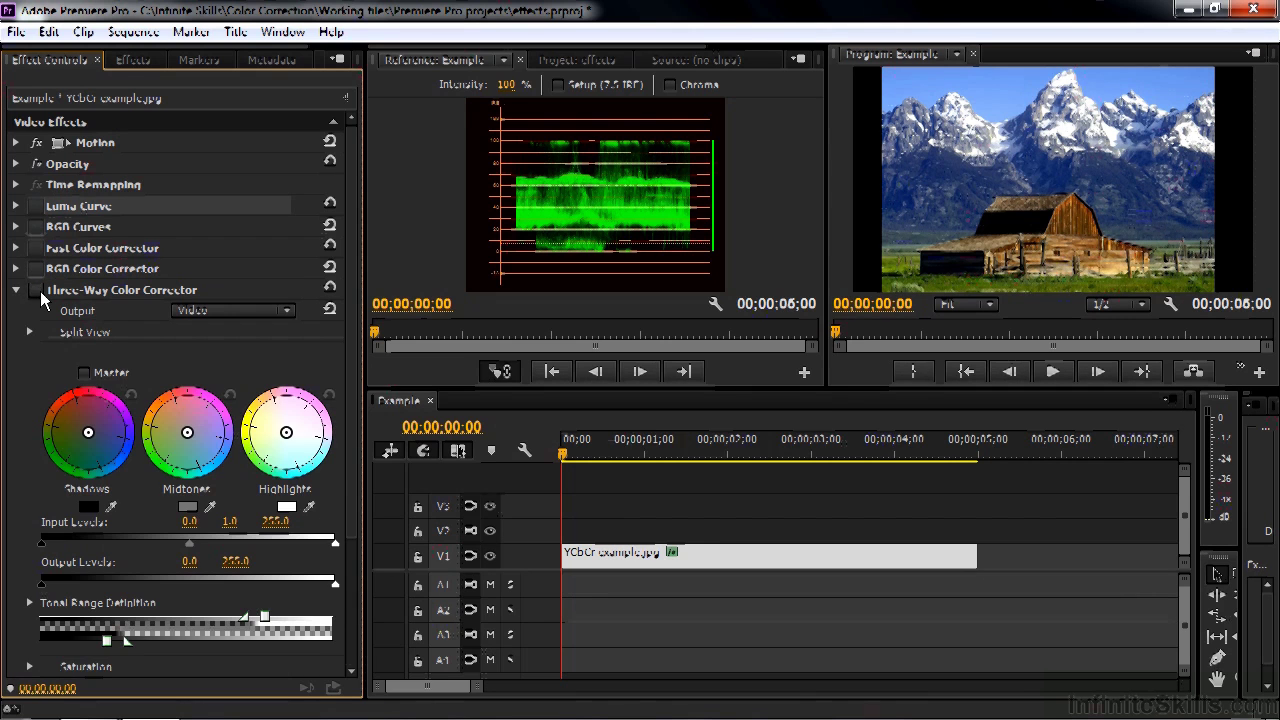
left_click(37, 290)
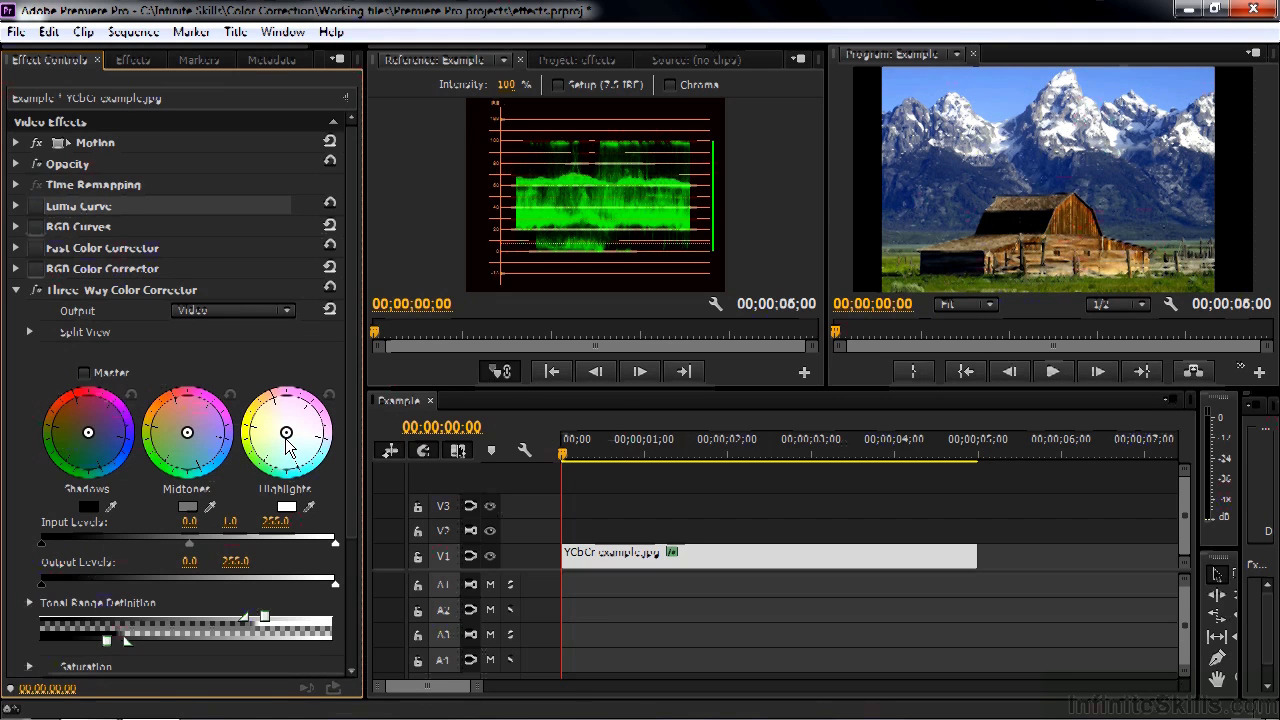
left_click(85, 373)
left_click_drag(88, 432, 87, 428)
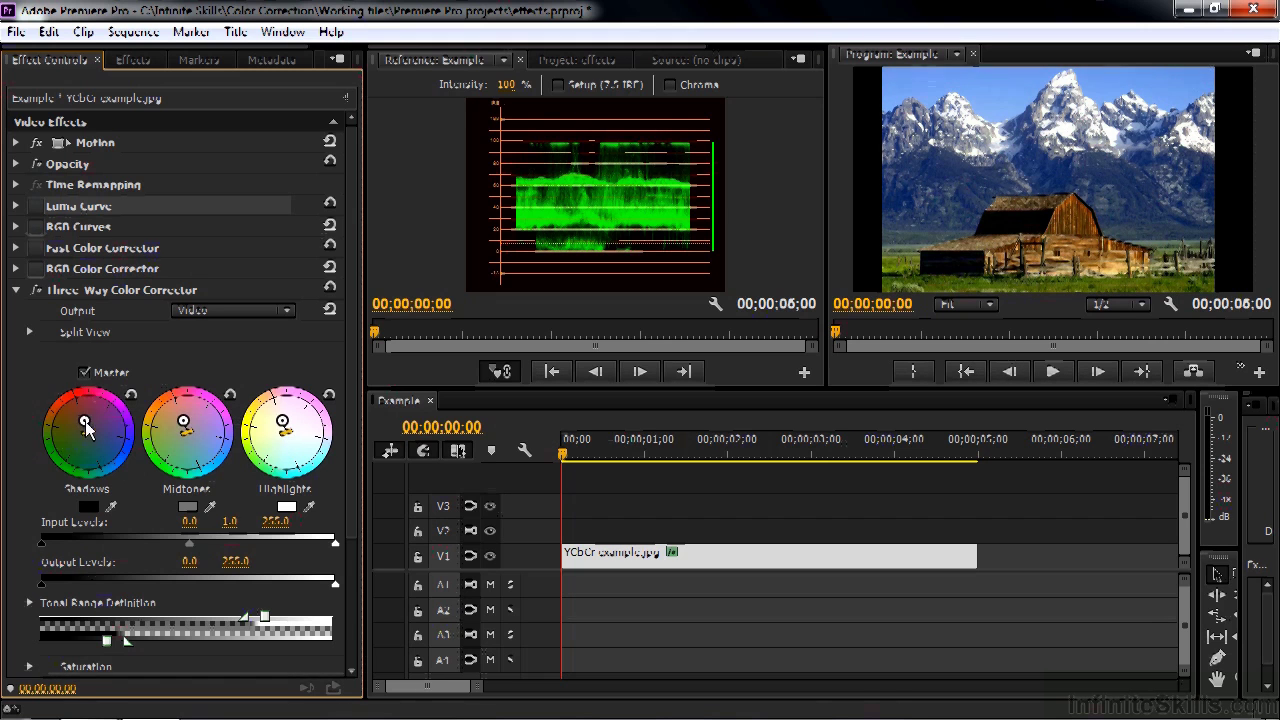
left_click(84, 373)
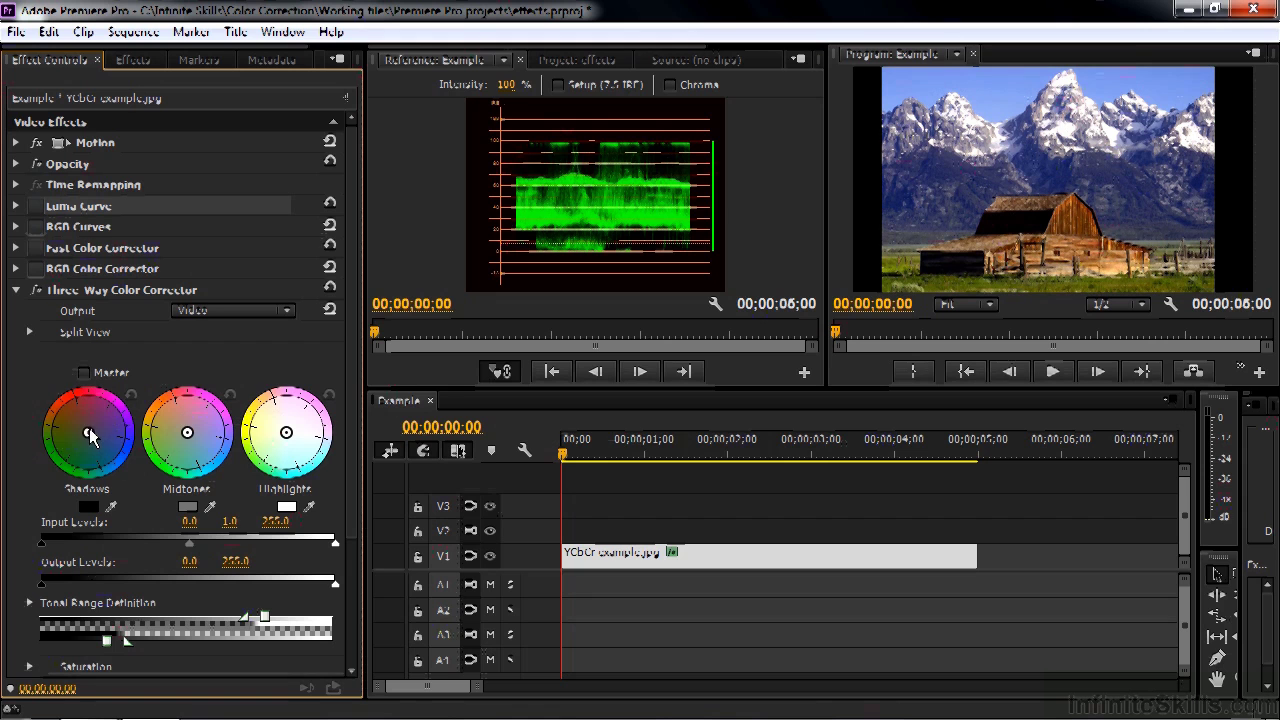
Step: Push the shadows toward red and warm the highlights, resetting each wheel back to neutral
mouse_move(88, 432)
left_mouse_down()
mouse_move(79, 403)
mouse_move(86, 430)
mouse_move(81, 416)
left_mouse_up()
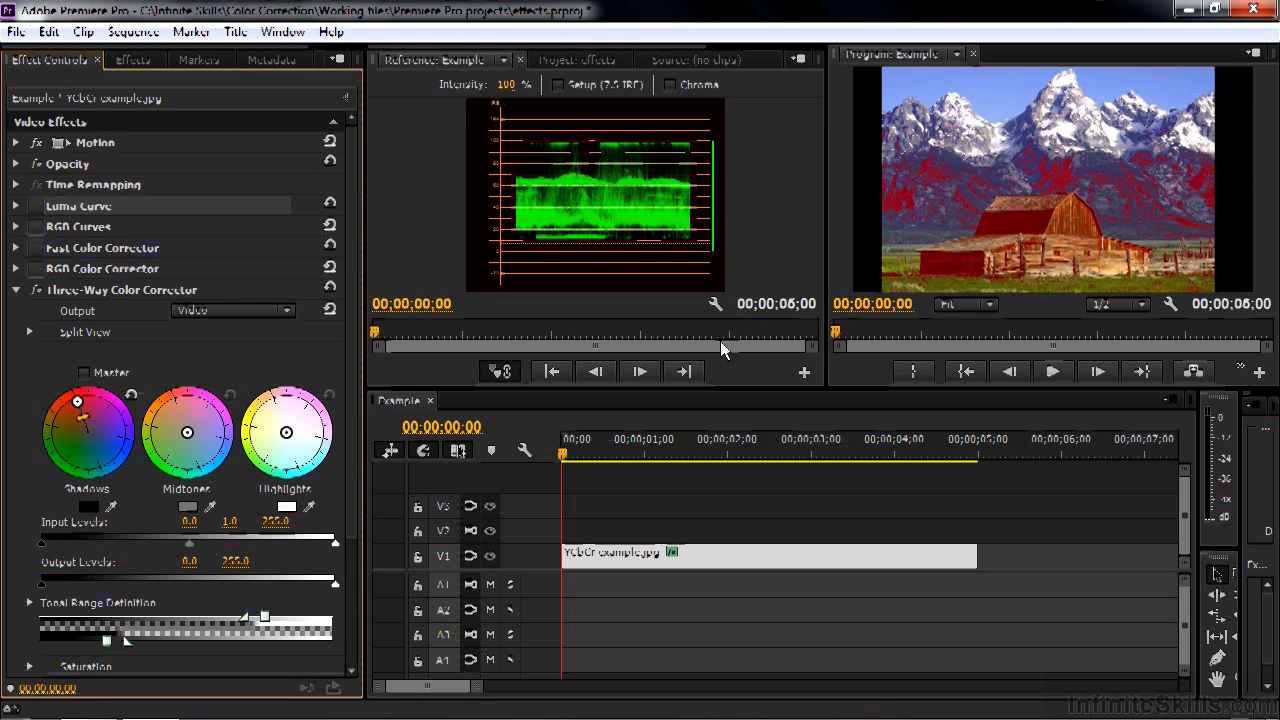
left_click(129, 396)
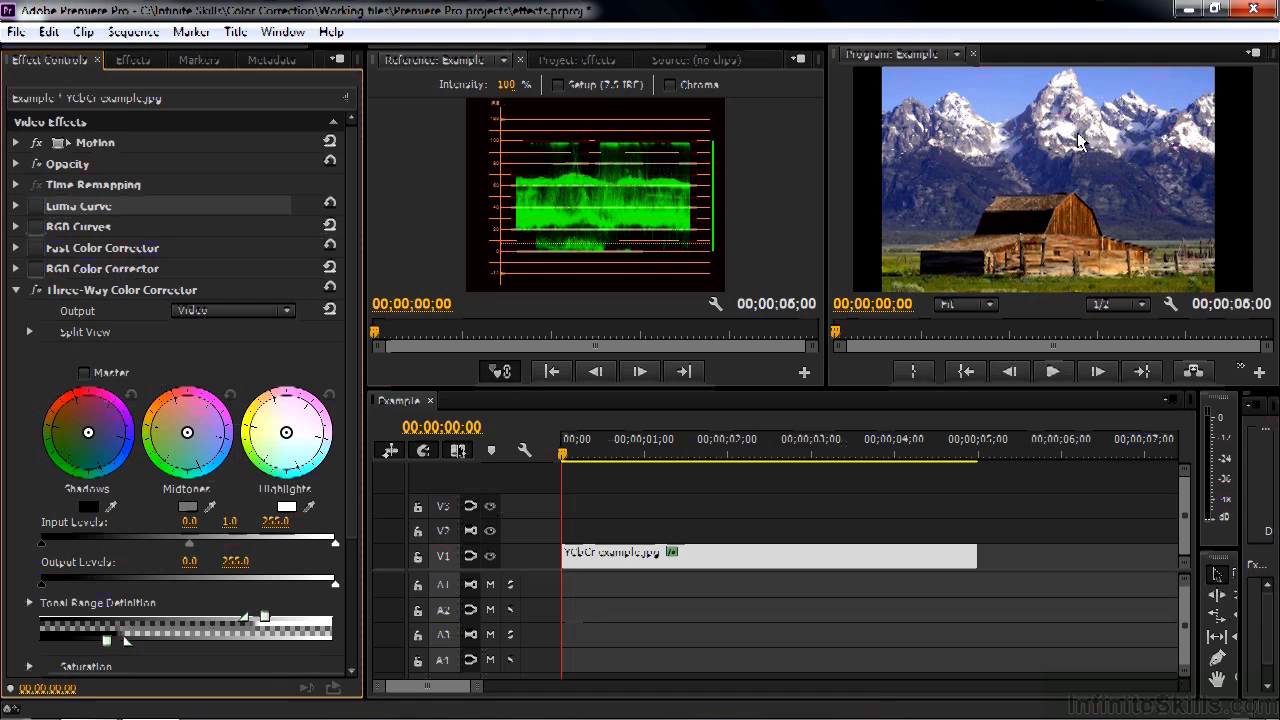
left_click_drag(287, 431, 284, 430)
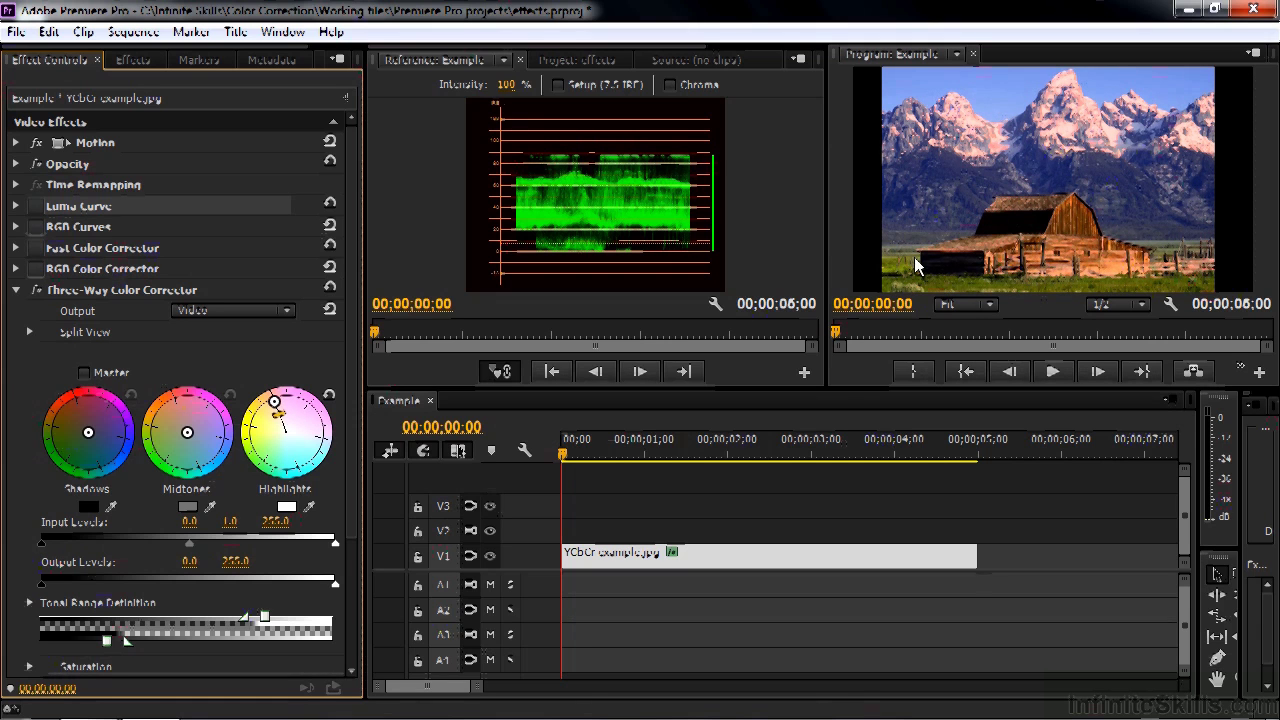
left_click(329, 396)
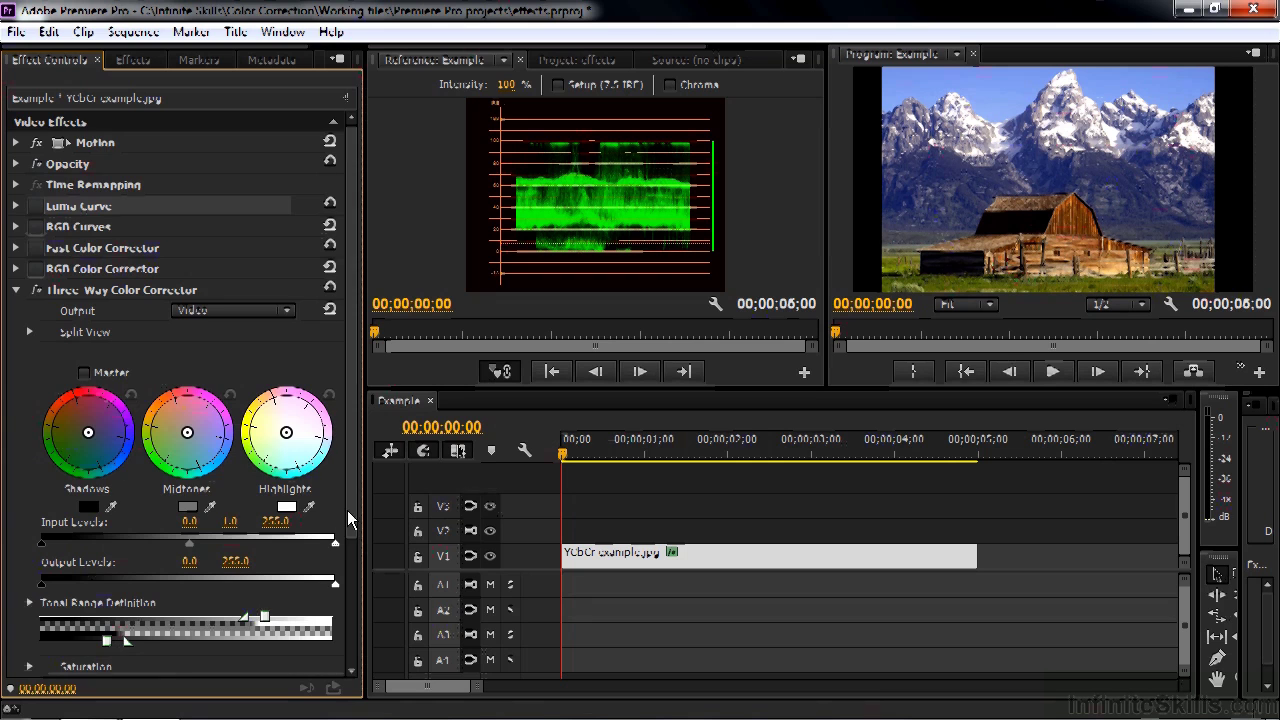
Step: Scroll down to reveal the Three-Way Color Corrector's Saturation, Secondary Color Correction and Master Levels sections
left_click_drag(347, 510, 363, 700)
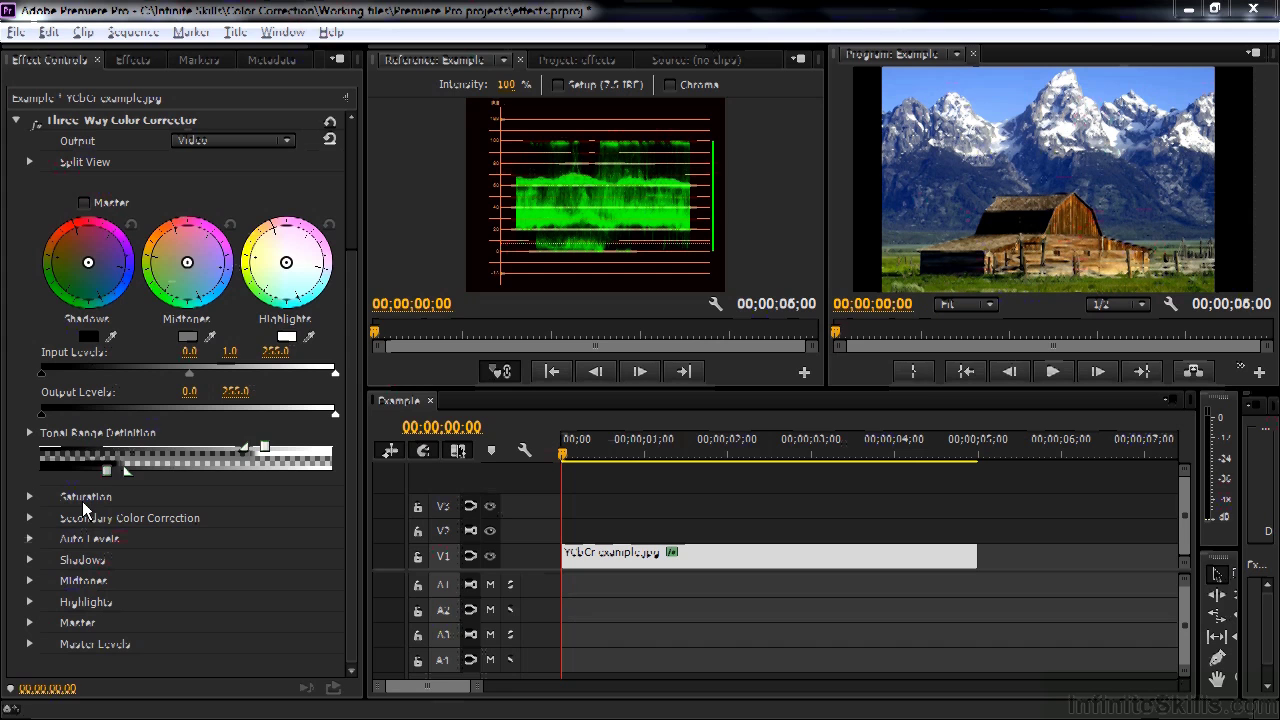
Step: From the Effects panel menu, add a new custom bin and name it 'My Color Correction FX'
left_click(132, 59)
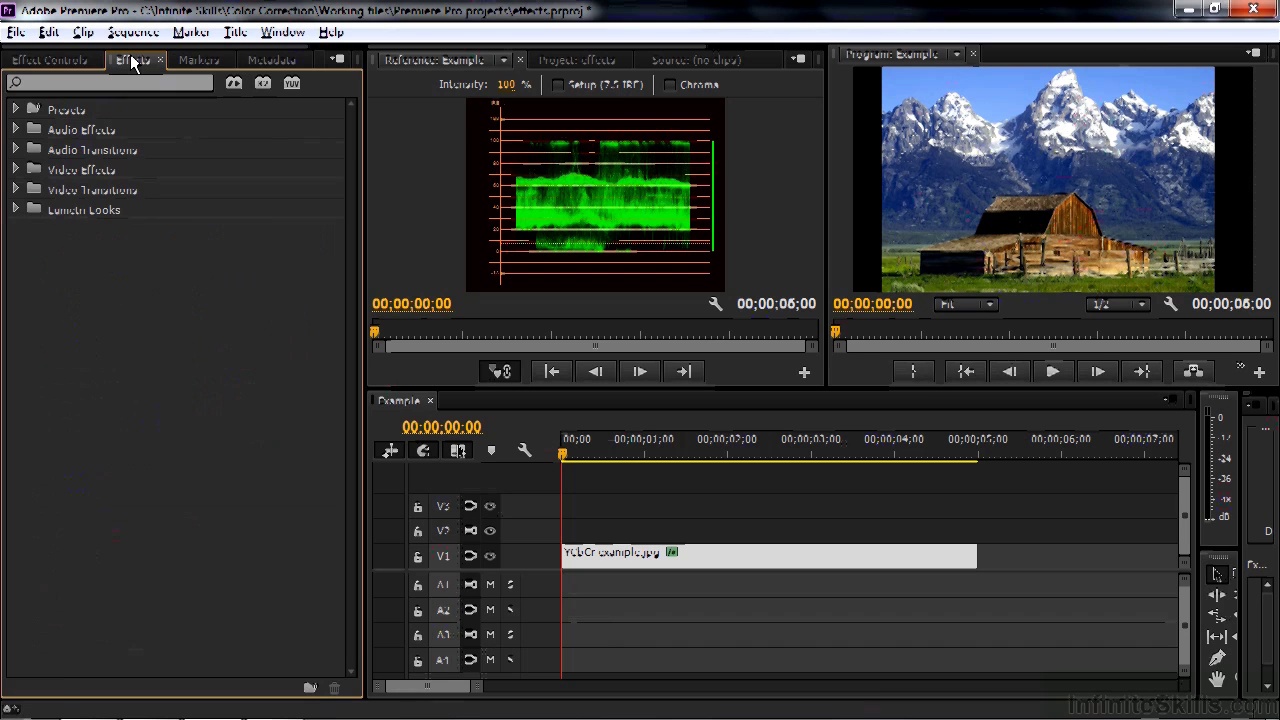
left_click(334, 60)
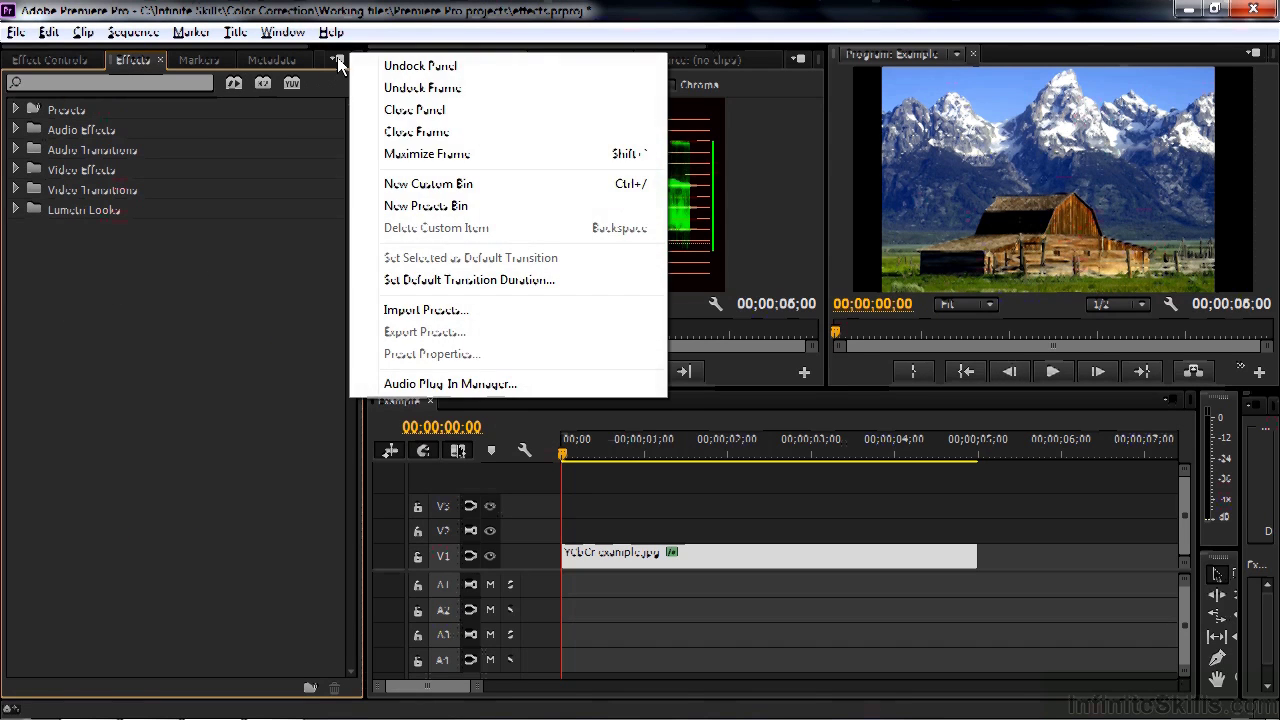
left_click(421, 186)
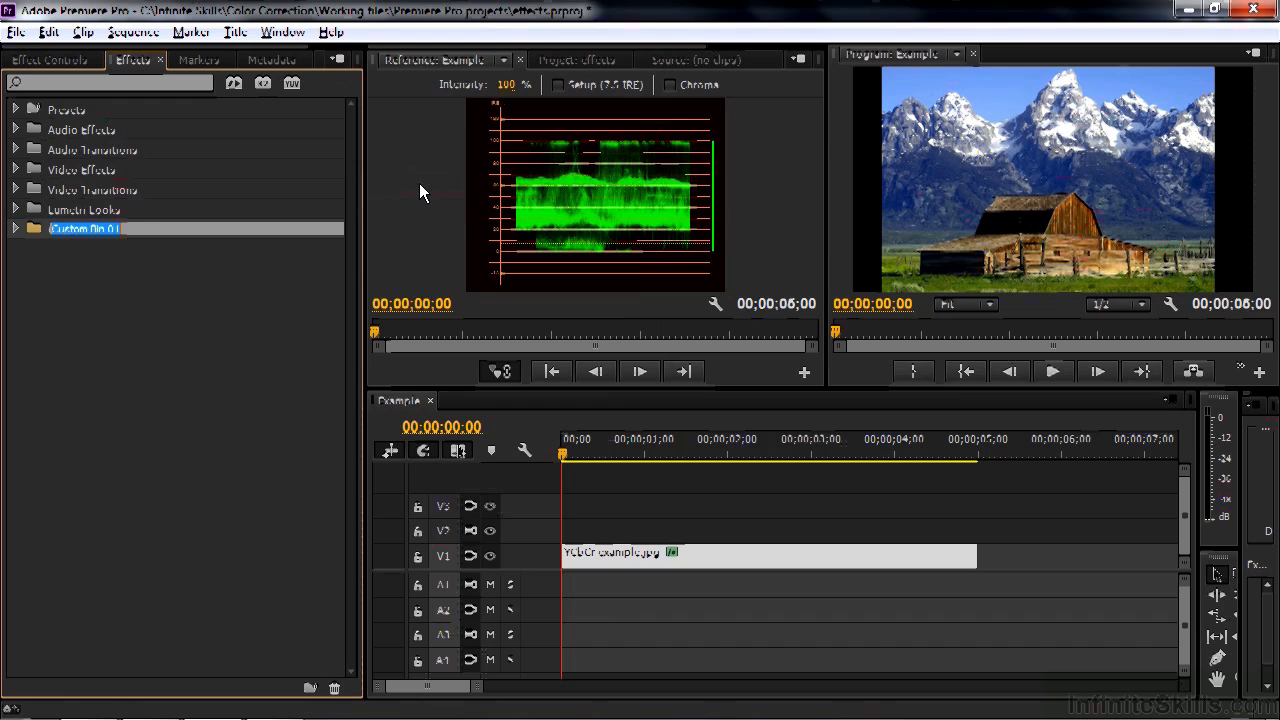
type("My Co")
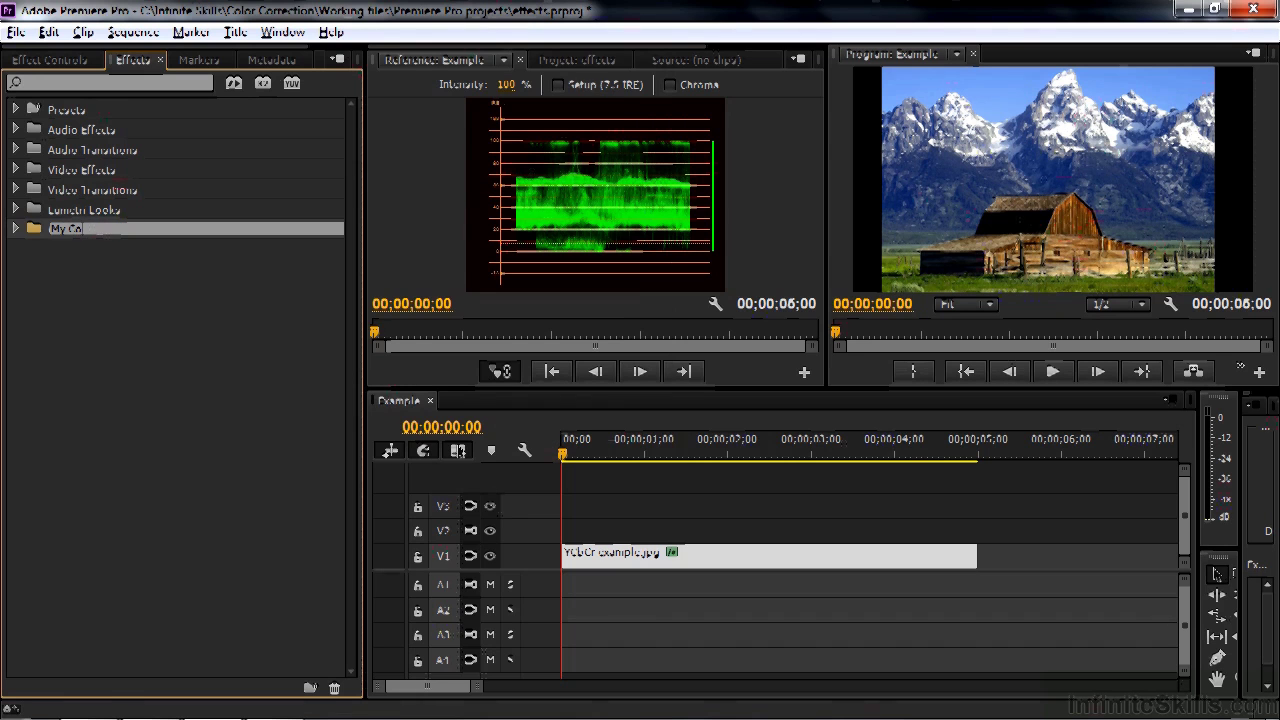
type("lor Correction FX")
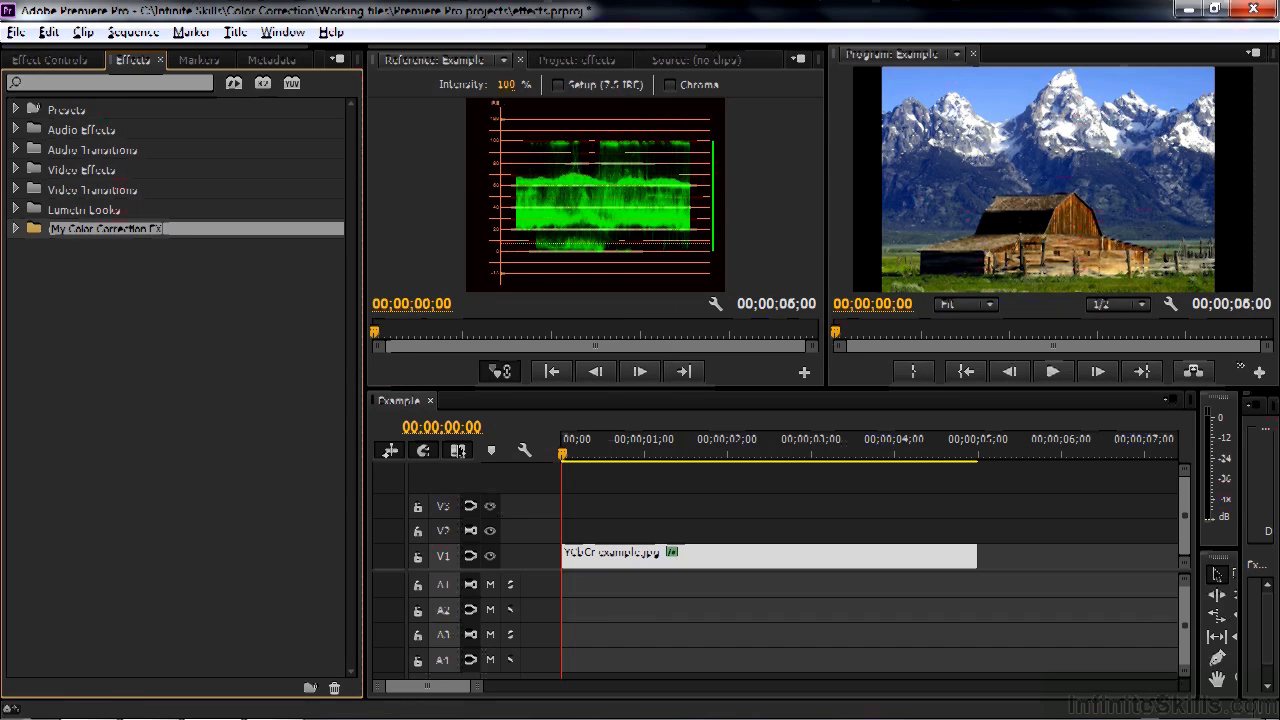
left_click(161, 291)
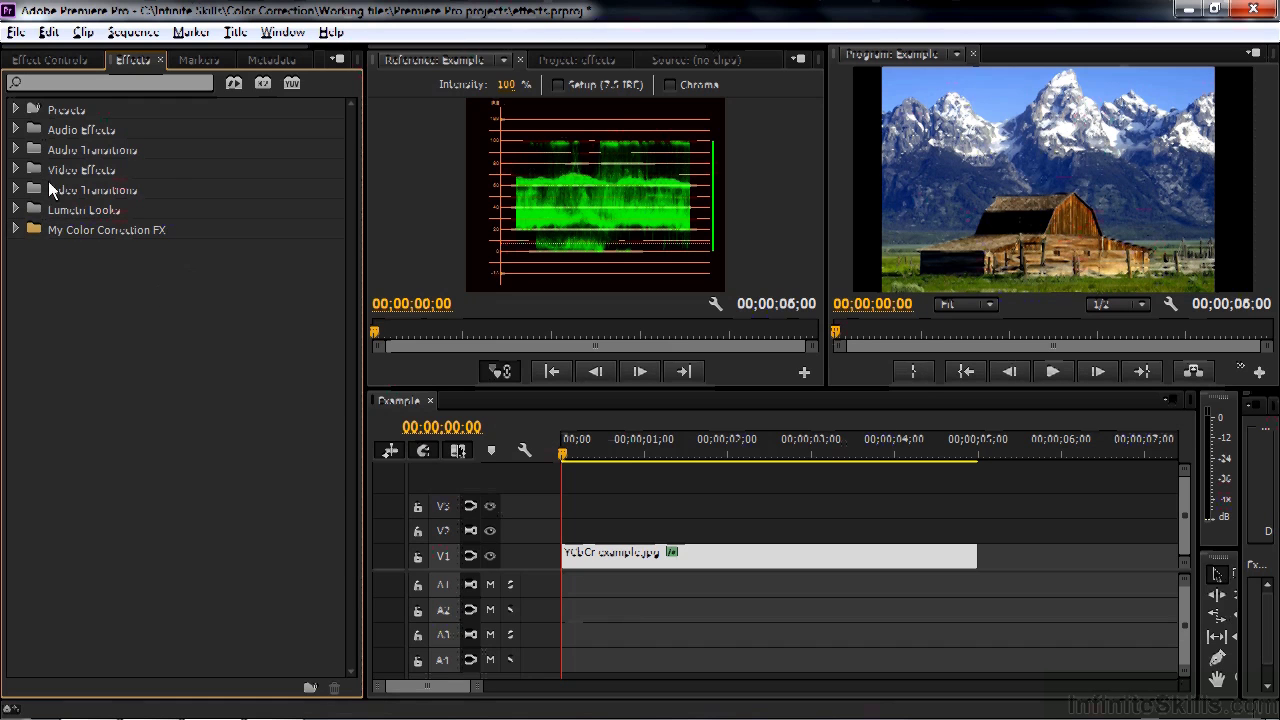
Step: Expand Video Effects > Color Correction and add Fast Color Corrector to the My Color Correction FX bin
left_click(16, 169)
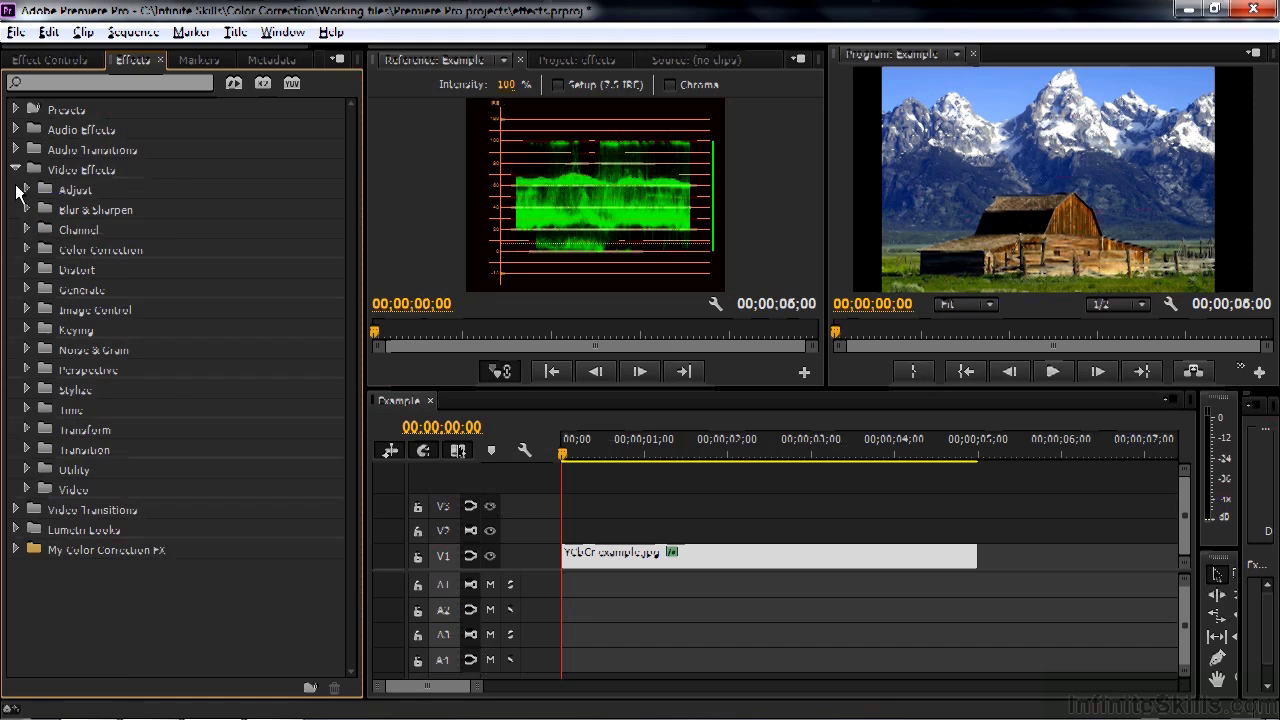
left_click(27, 250)
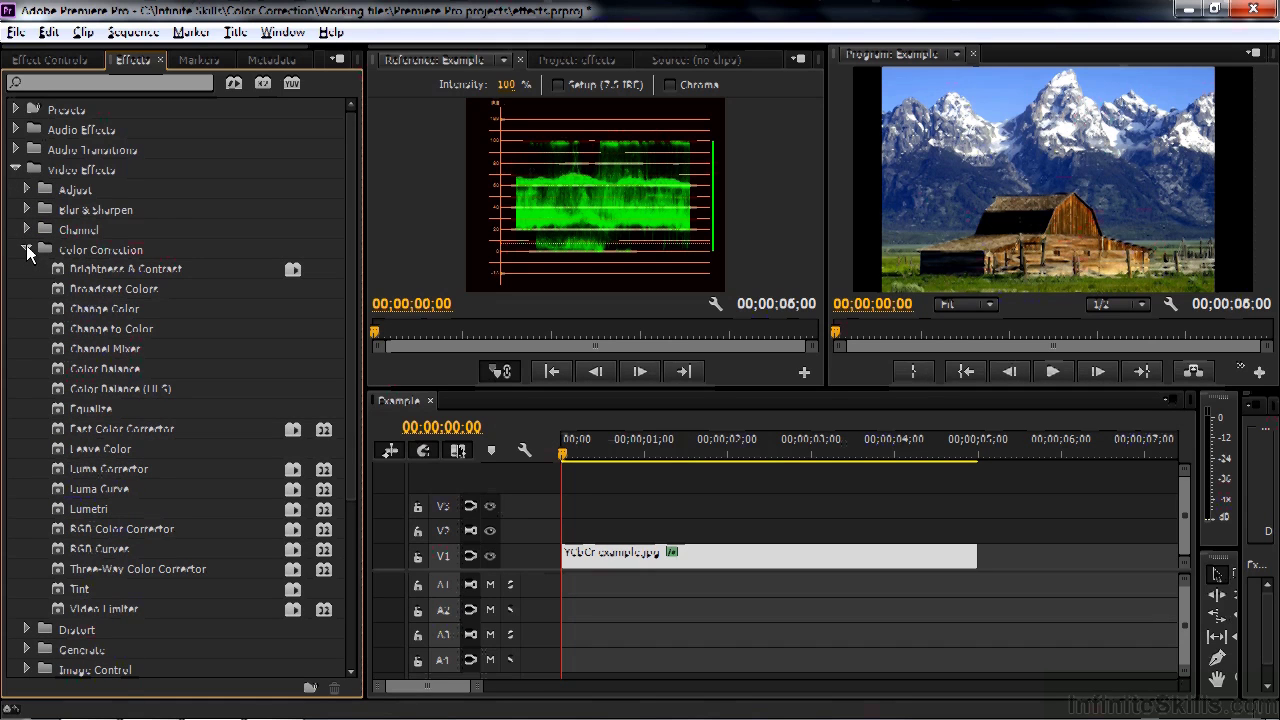
left_click_drag(353, 425, 357, 627)
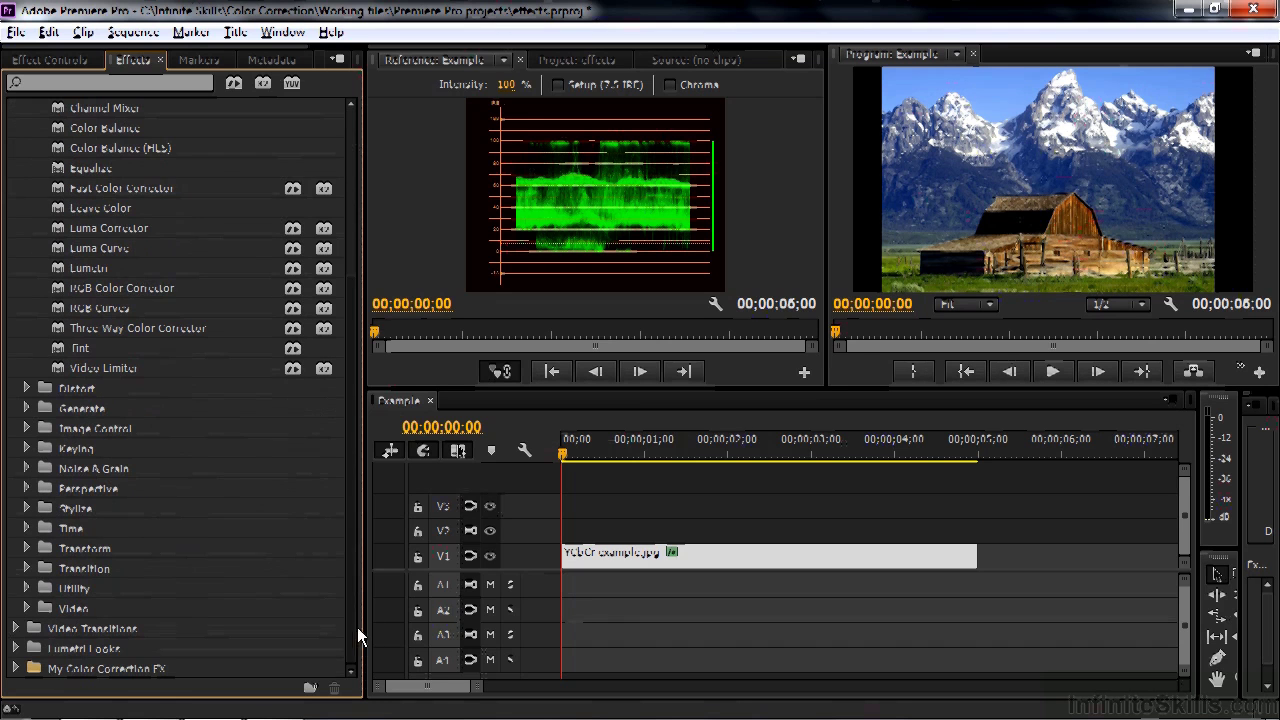
left_click(63, 187)
left_click(80, 668)
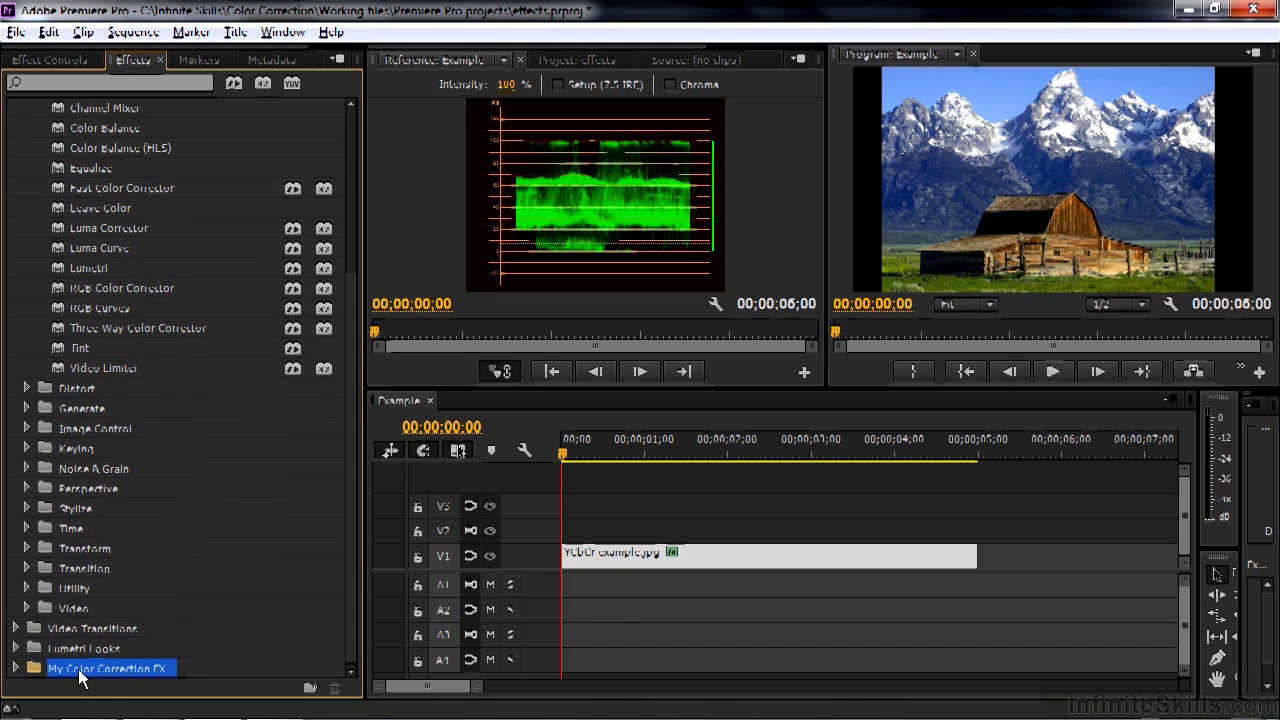
left_click_drag(101, 187, 67, 391)
left_click_drag(28, 677, 28, 677)
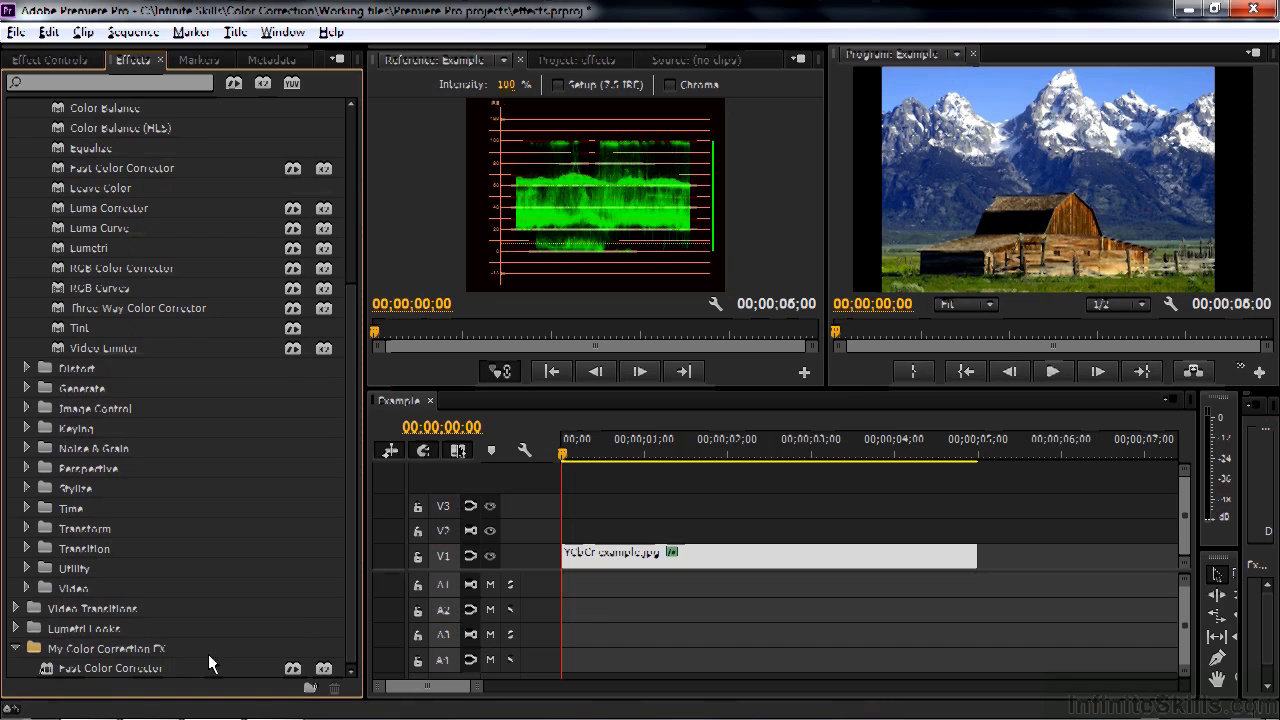
left_click(18, 648)
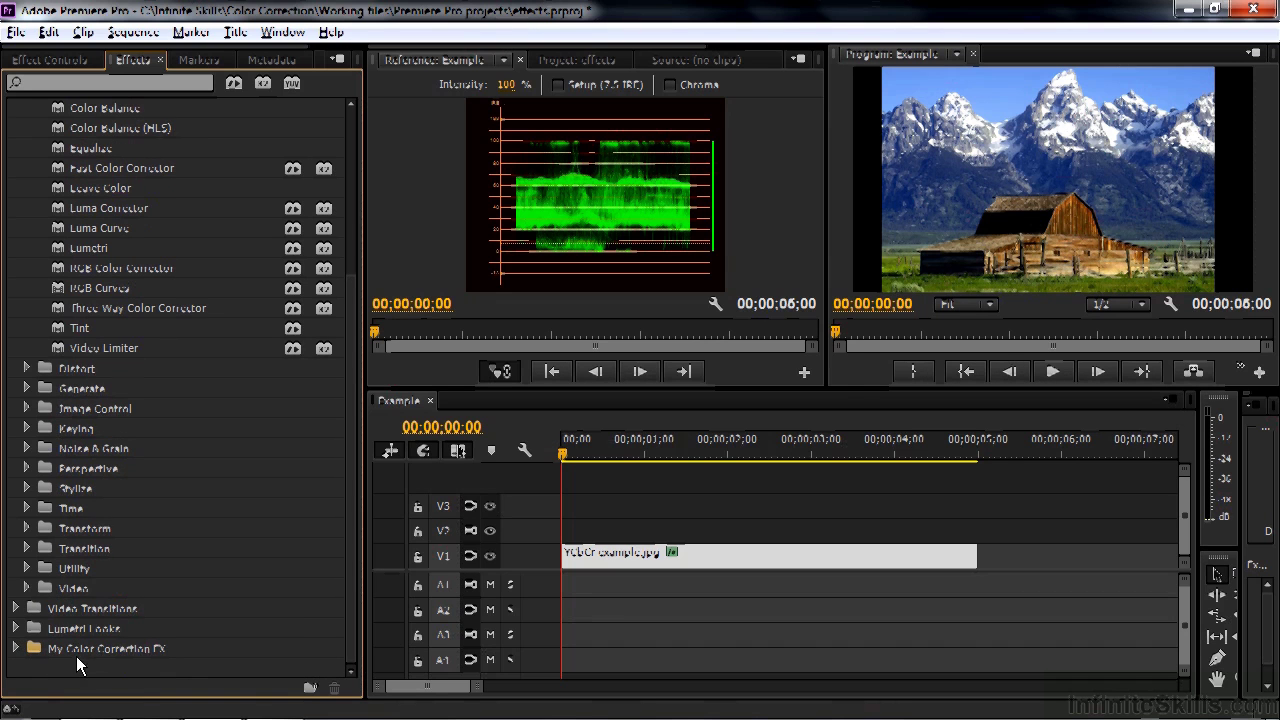
Step: Add Luma Curve, RGB Color Corrector, RGB Curves, Three-Way Color Corrector and Tint to the custom bin
left_click_drag(60, 227, 87, 644)
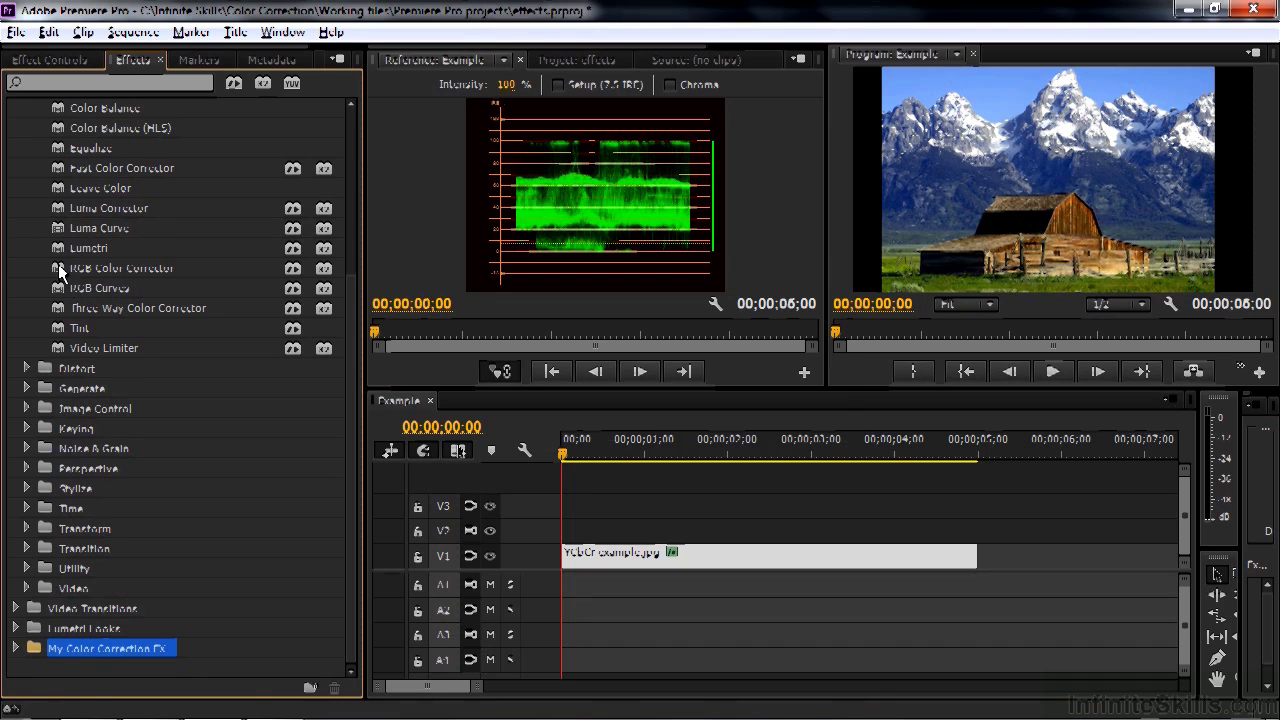
left_click_drag(58, 264, 87, 644)
left_click_drag(62, 288, 87, 648)
left_click_drag(58, 308, 89, 647)
left_click_drag(58, 326, 94, 649)
scroll(353, 515, "up", 1)
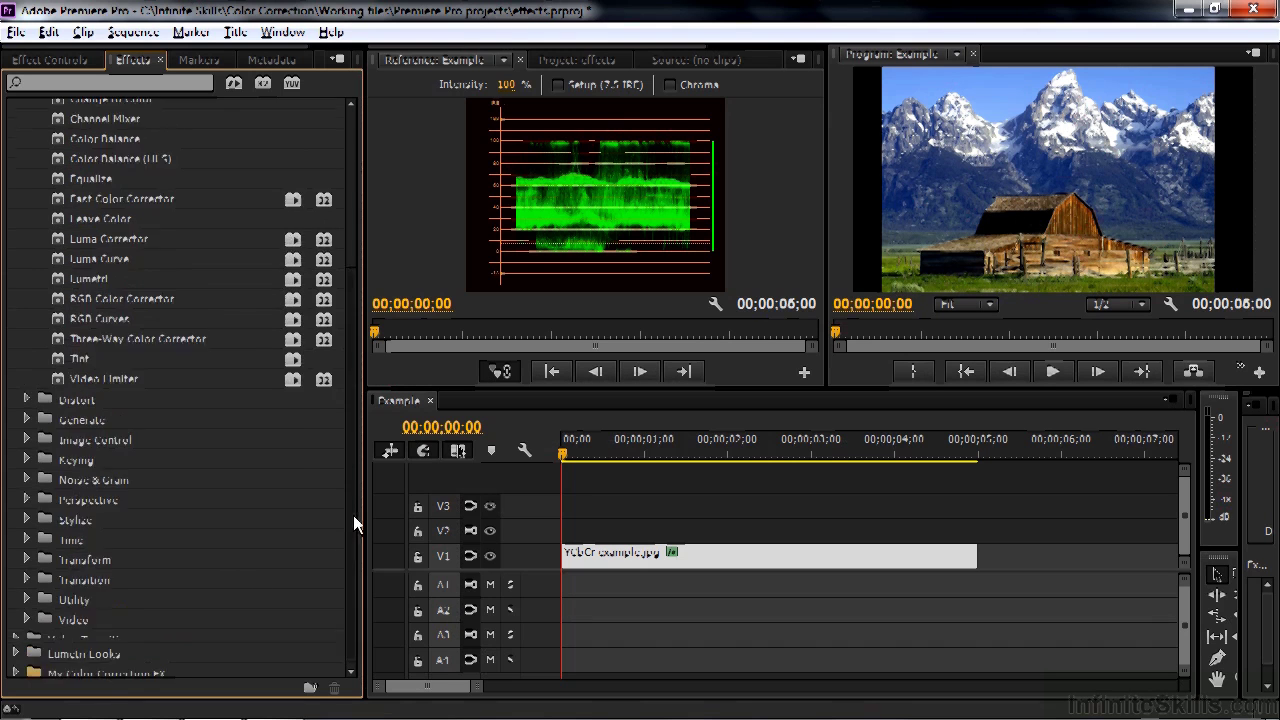
scroll(353, 515, "up", 3)
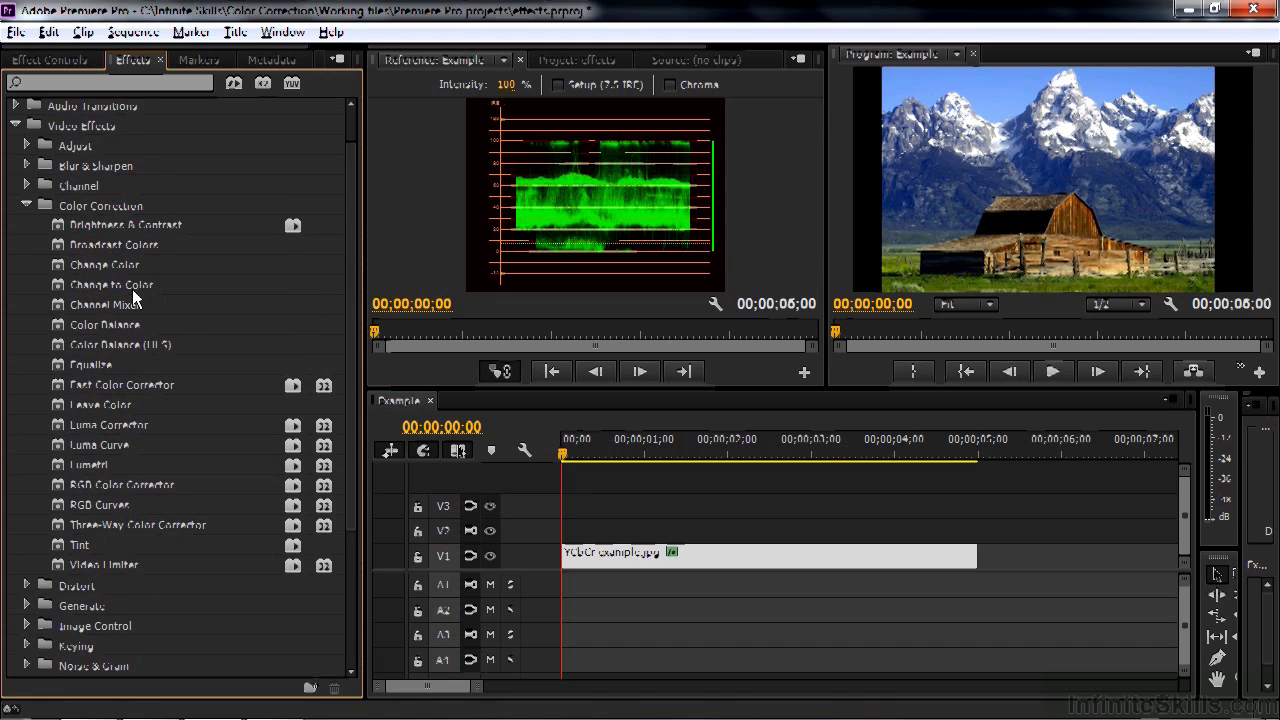
Step: Expand the Transform and Keying folders under Video Effects to browse their effects
scroll(352, 402, "down", 5)
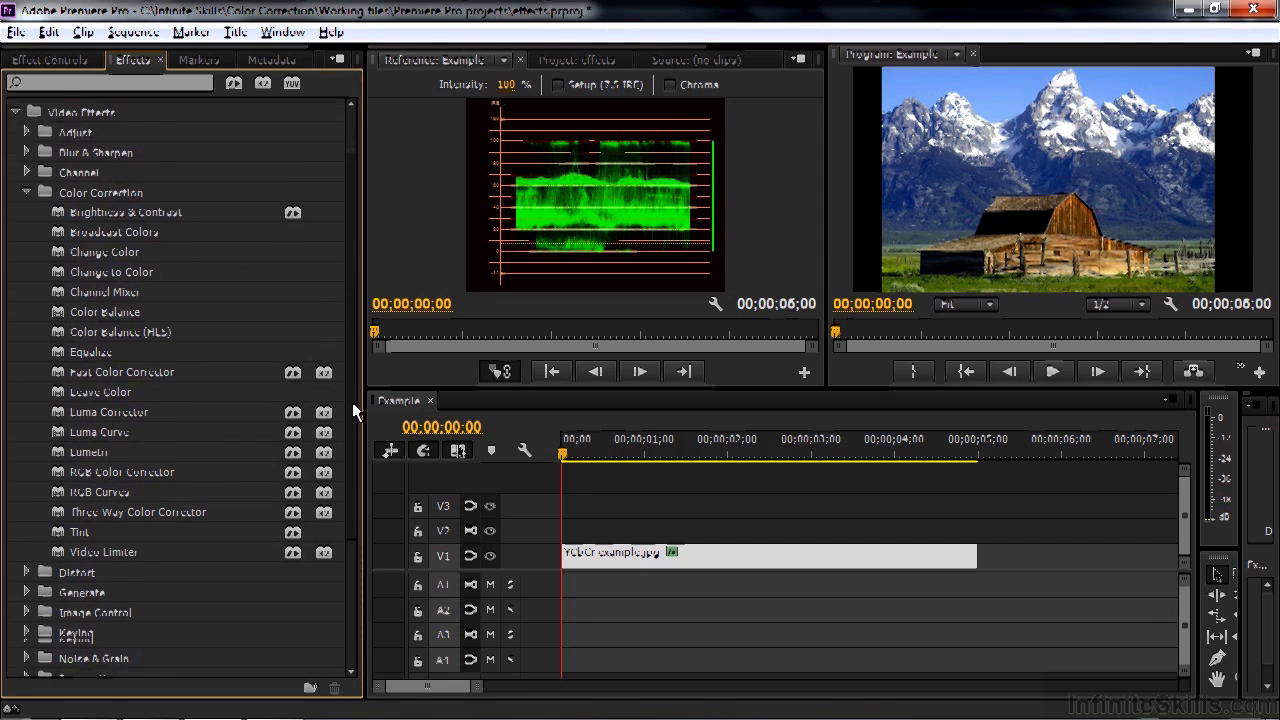
left_click(26, 550)
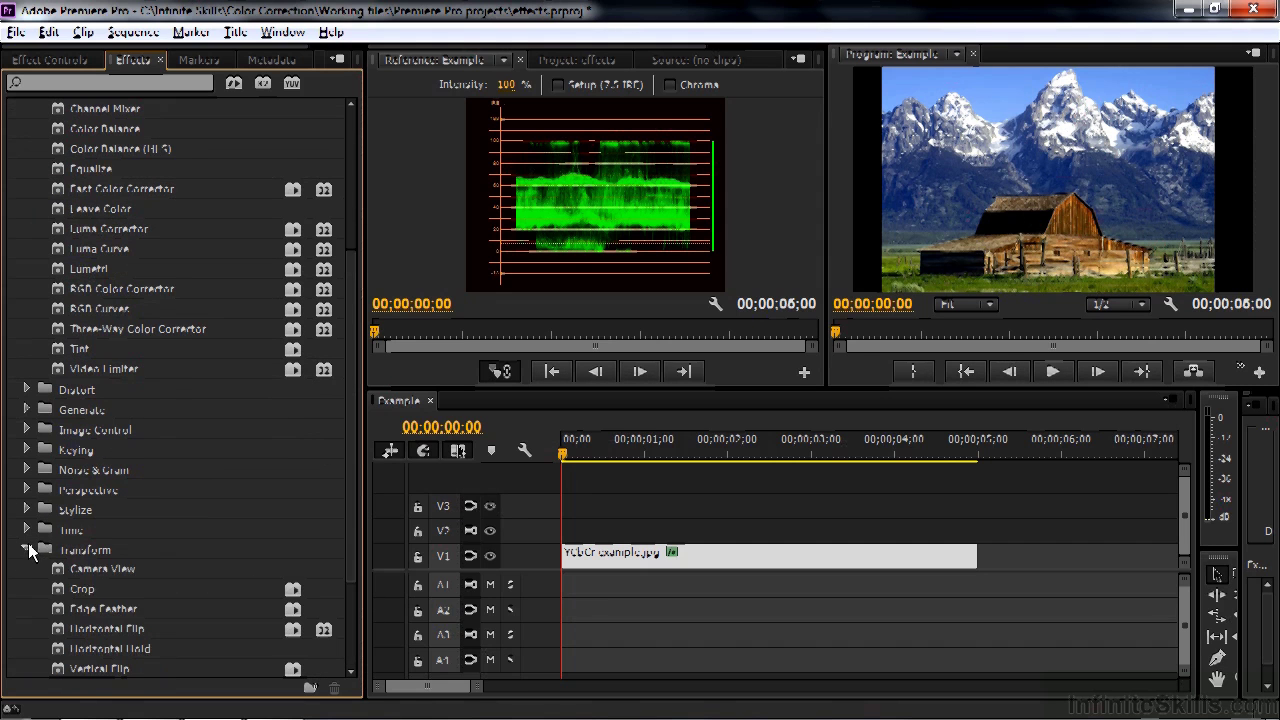
left_click_drag(351, 518, 361, 618)
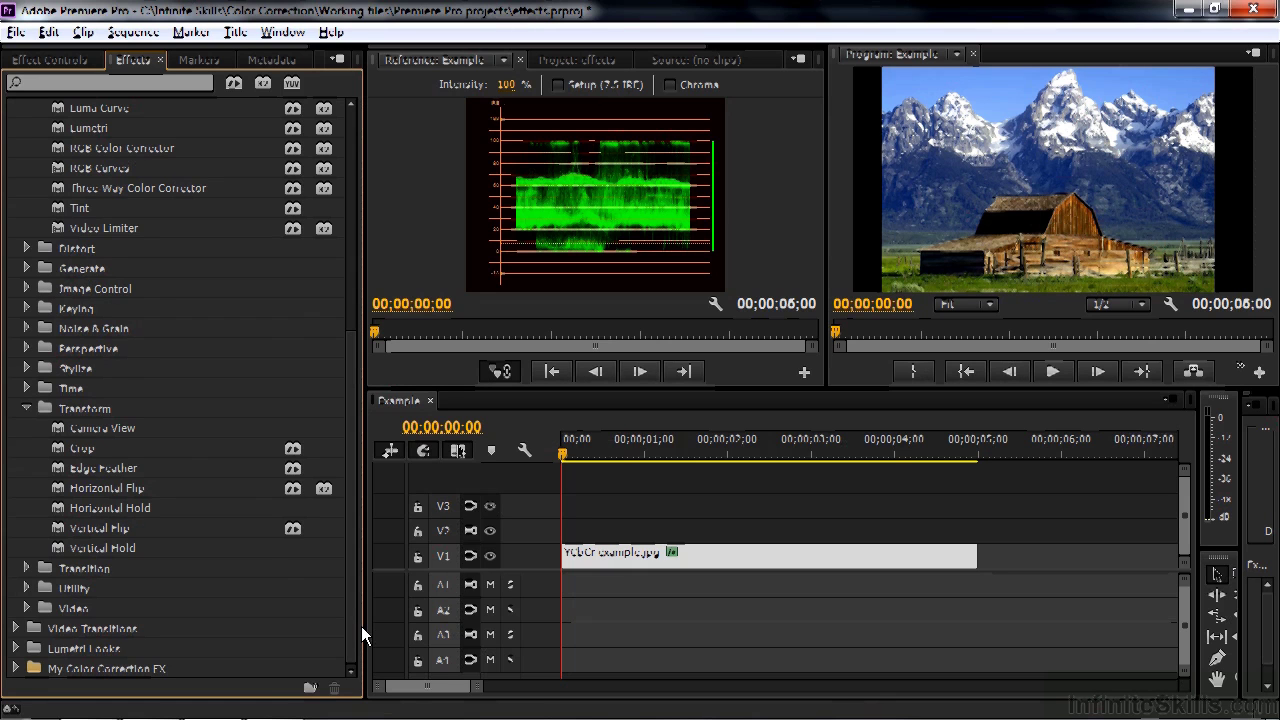
left_click(28, 309)
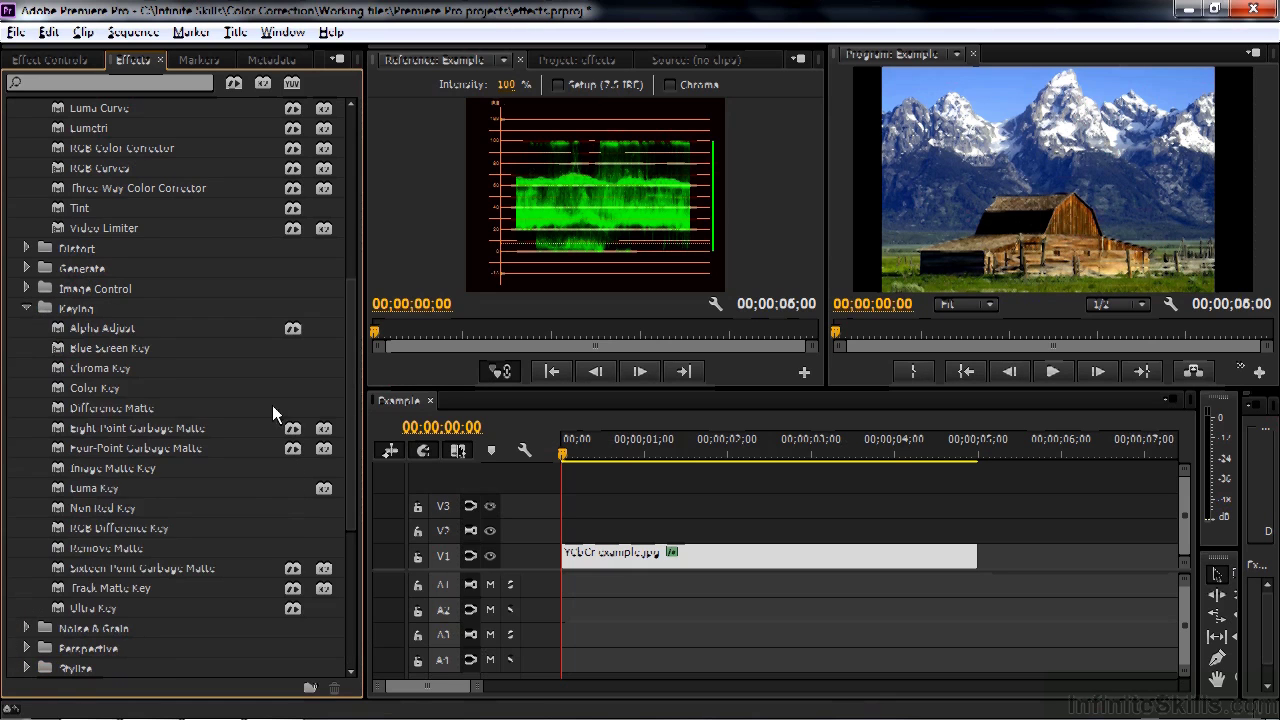
left_click_drag(357, 398, 359, 586)
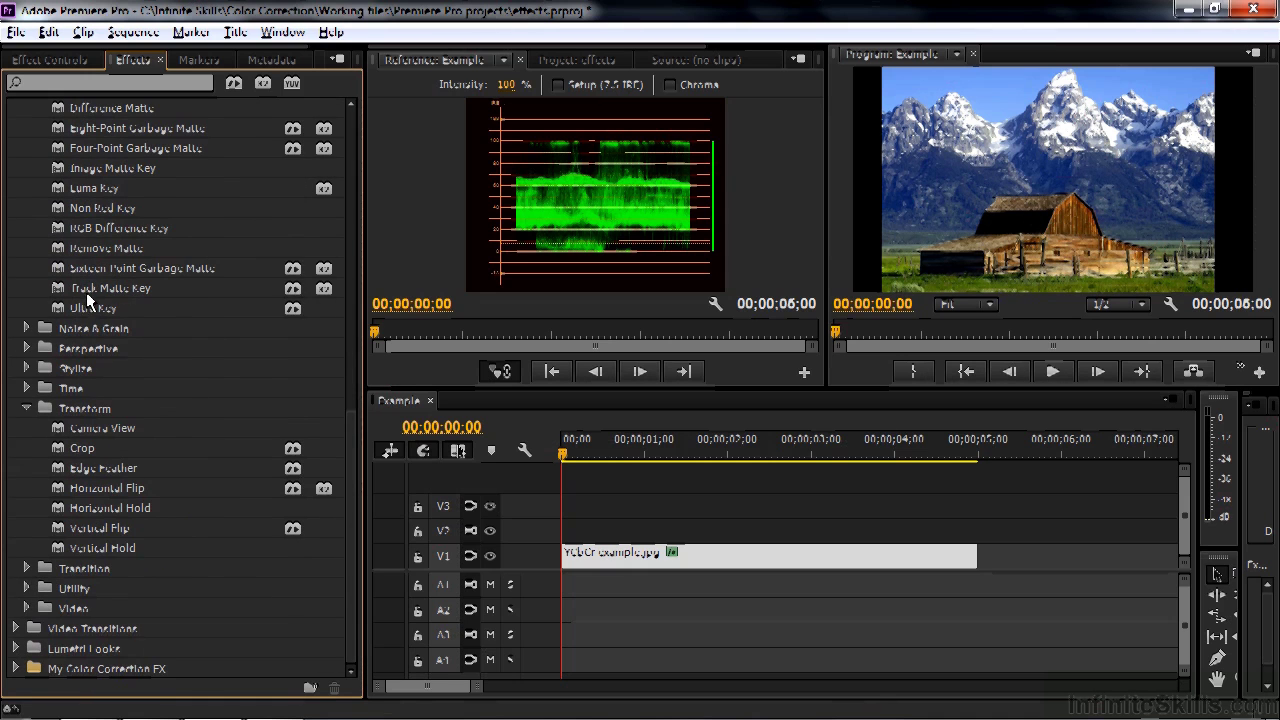
left_click(88, 667)
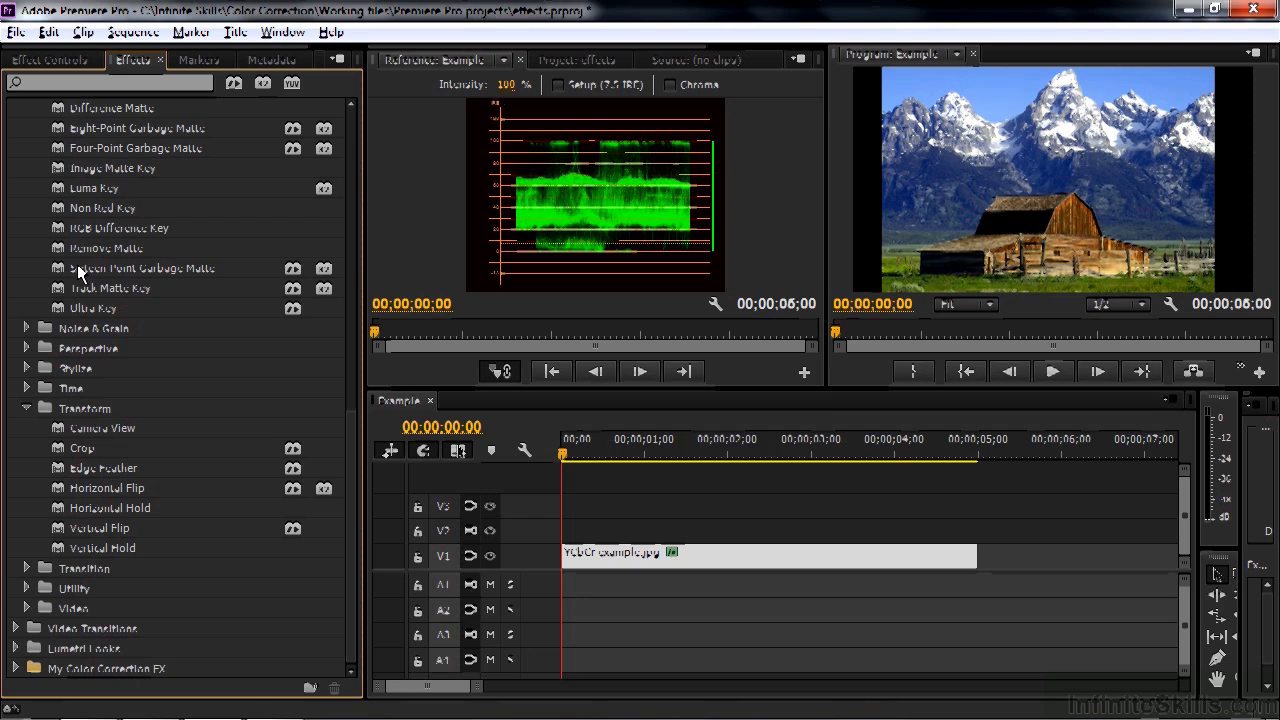
Step: Expand the My Color Correction FX bin to reveal its six effects, Fast Color Corrector through Tint
left_click(16, 668)
scroll(347, 570, "down", 3)
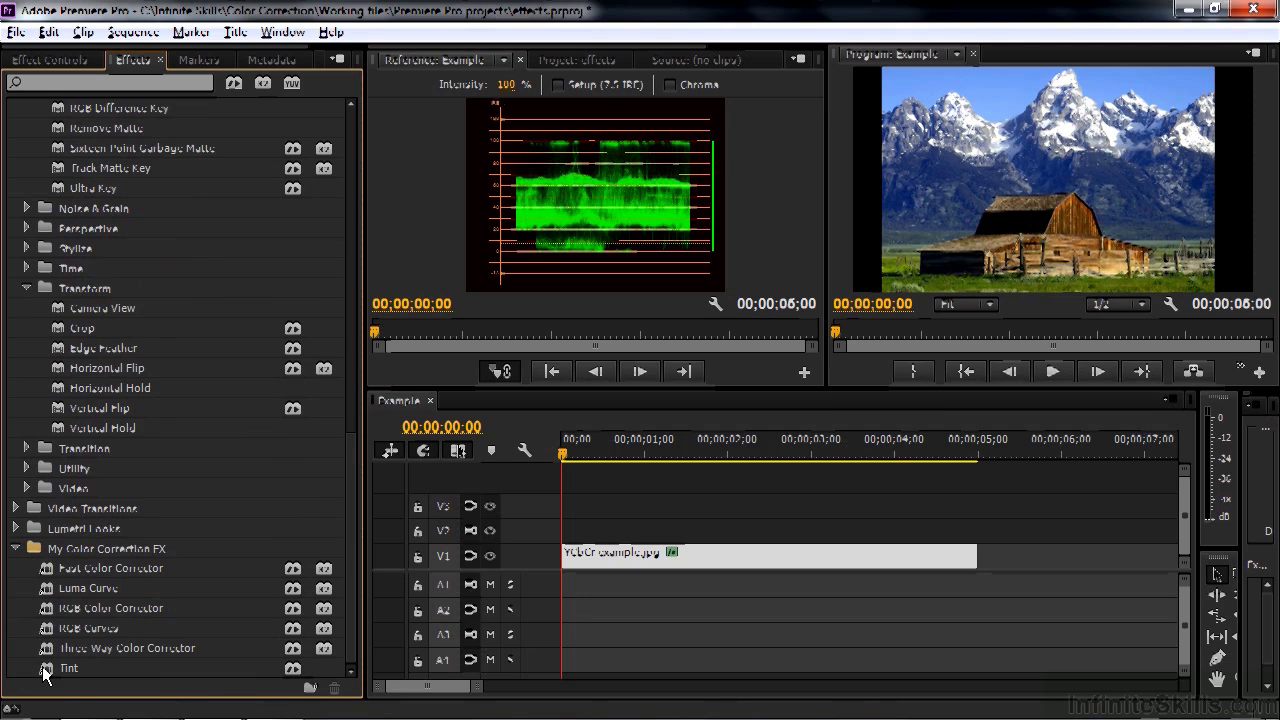